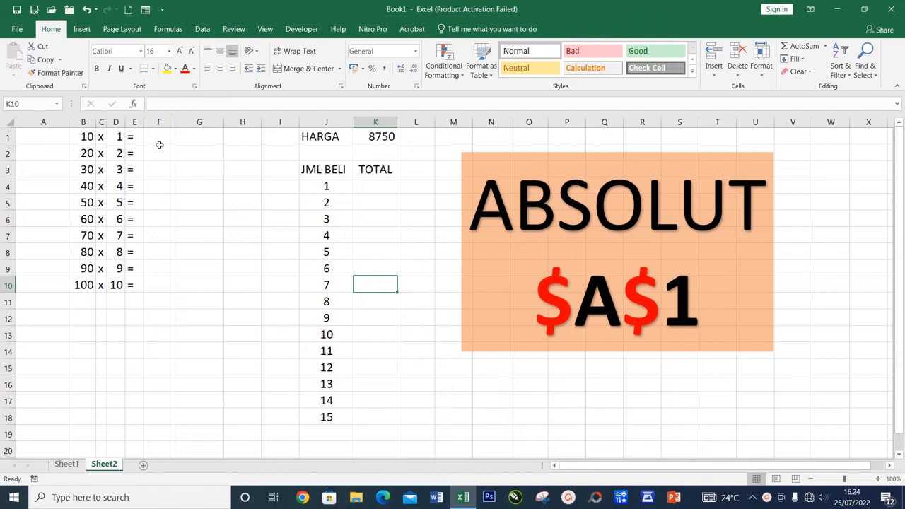
- Enter a formula in cell F1 that multiplies B1 by D1 (=B1*D1)
click(159, 143)
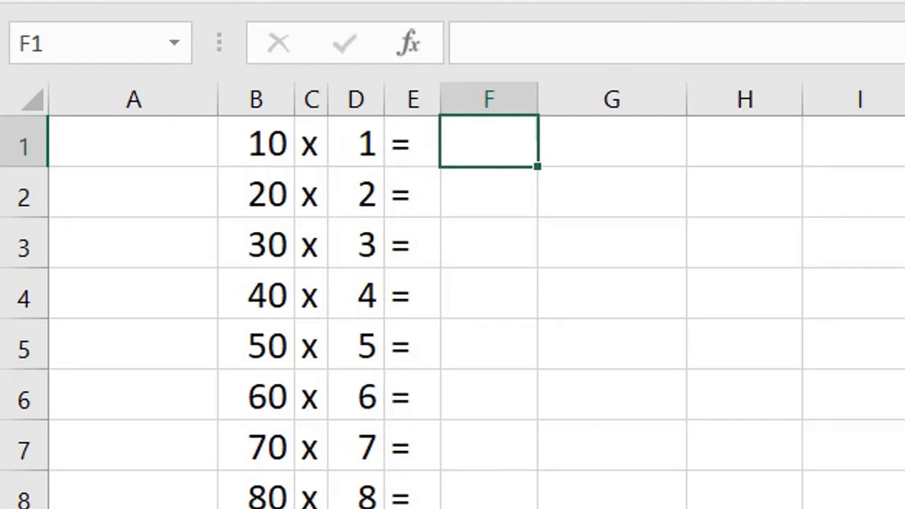
text(=)
key(Left)
key(Left)
key(Left)
key(Left)
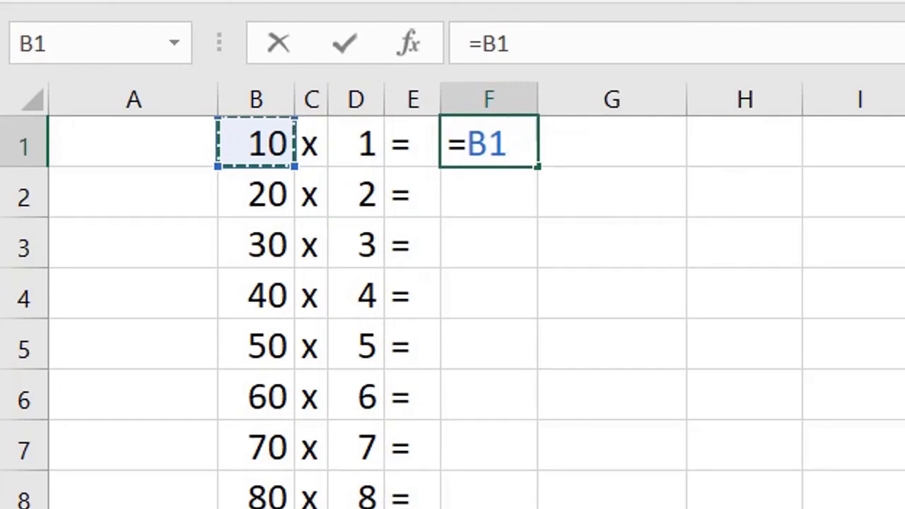
text(*)
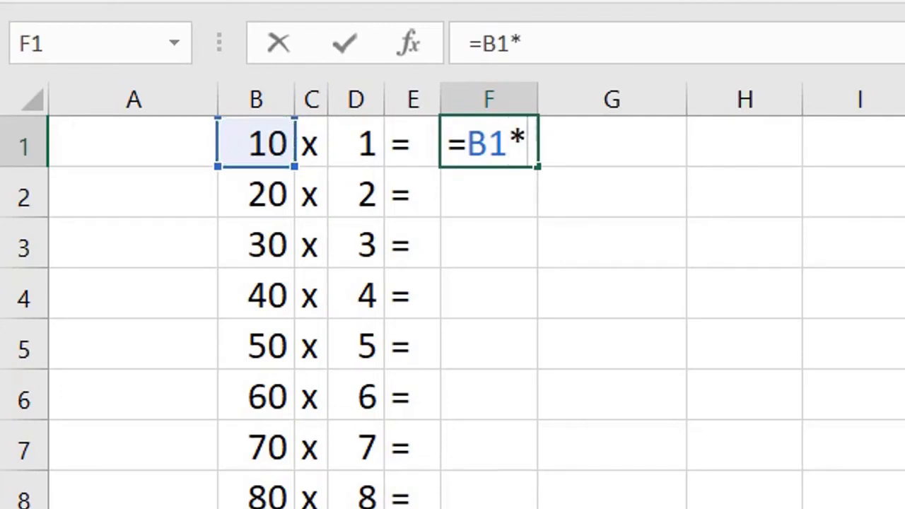
key(Left)
key(Left)
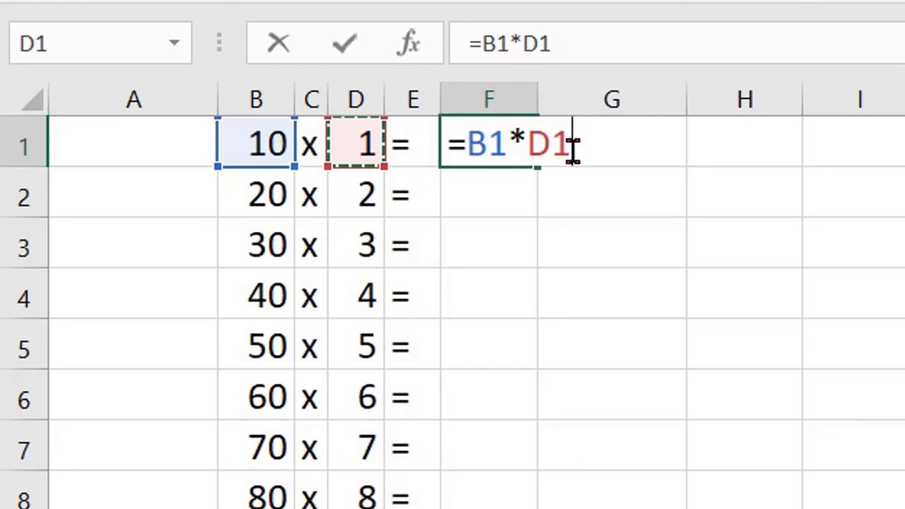
key(Return)
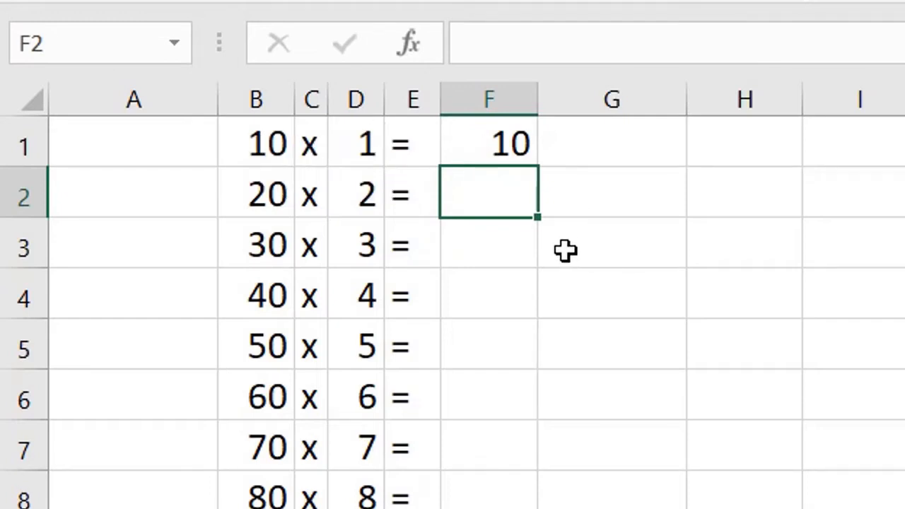
- Enter the formula =B2*D2 in cell F2 and check it
text(=-)
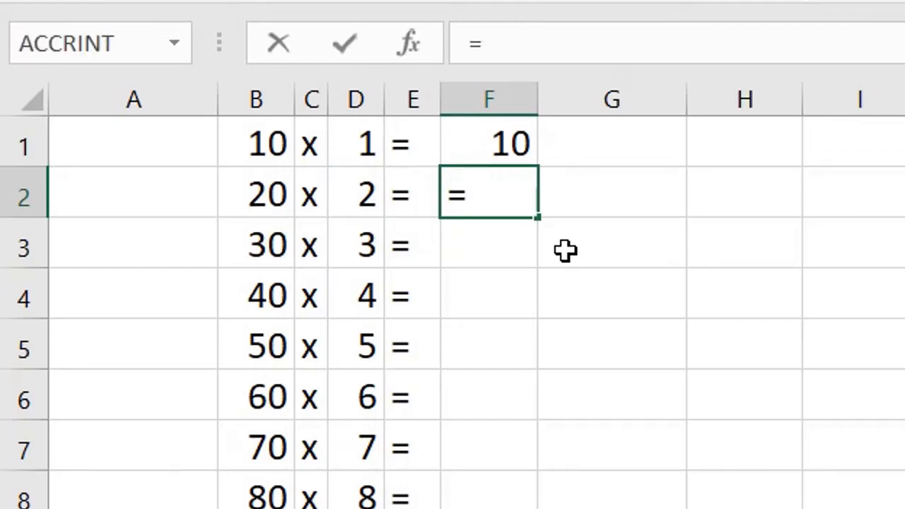
key(Left)
key(Left)
key(Left)
key(Left)
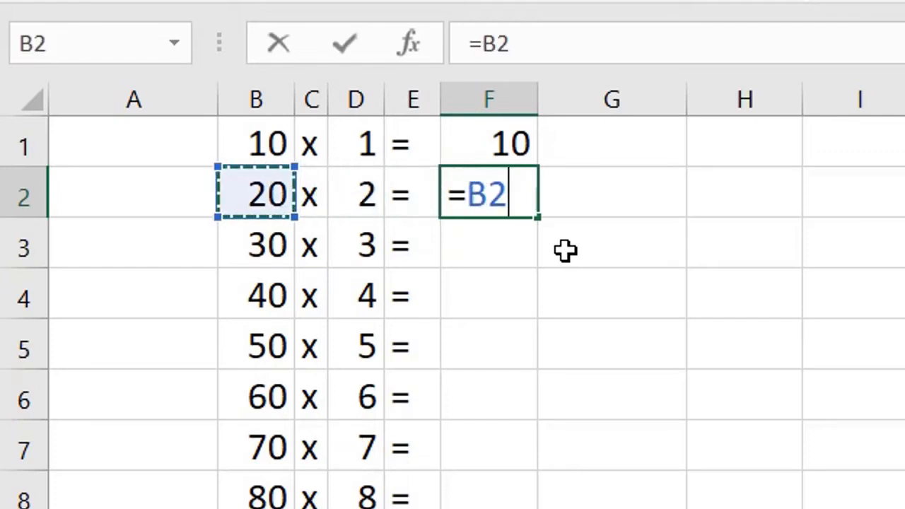
text(*)
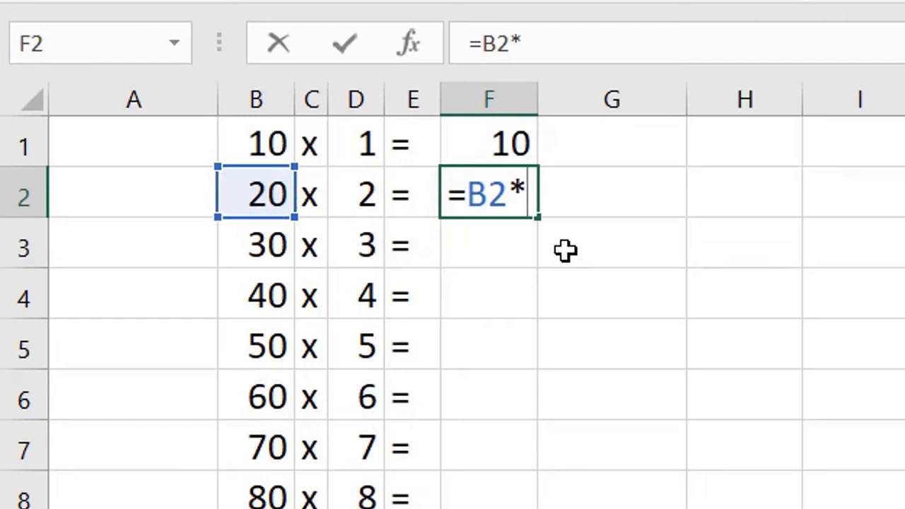
key(Left)
key(Left)
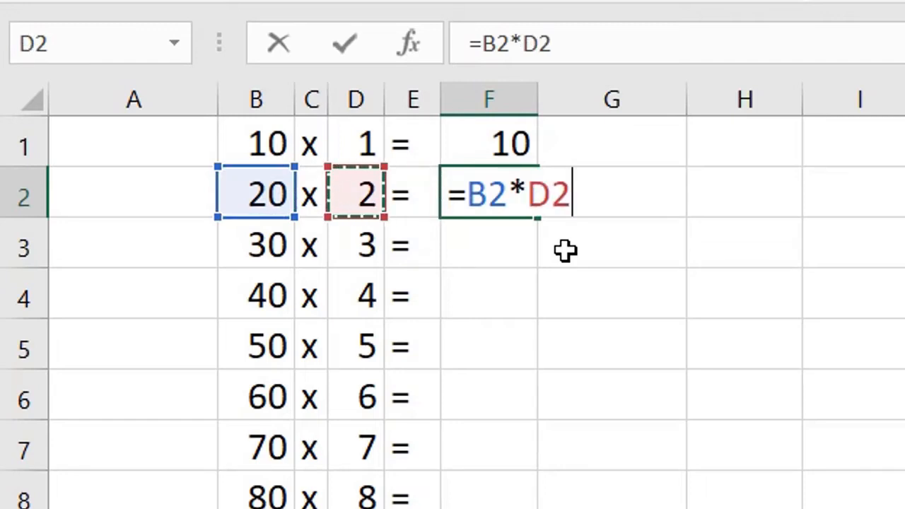
key(Return)
click(454, 196)
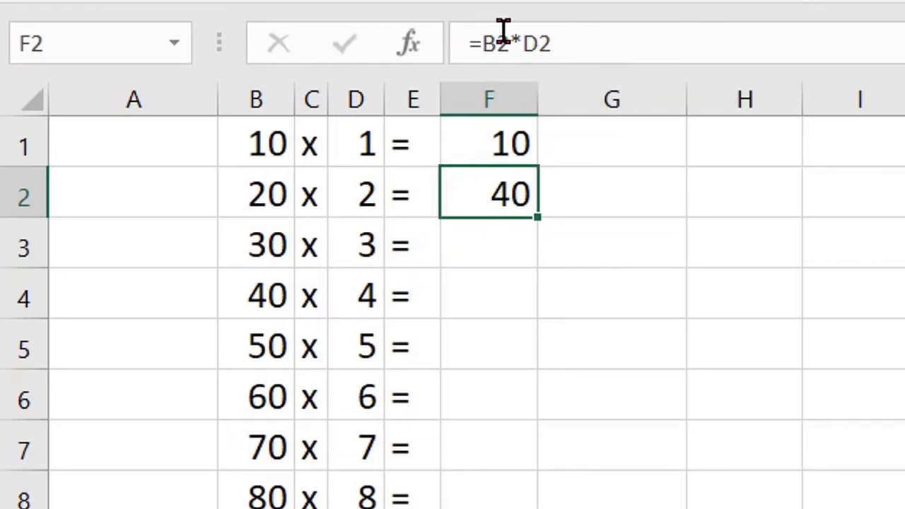
click(522, 319)
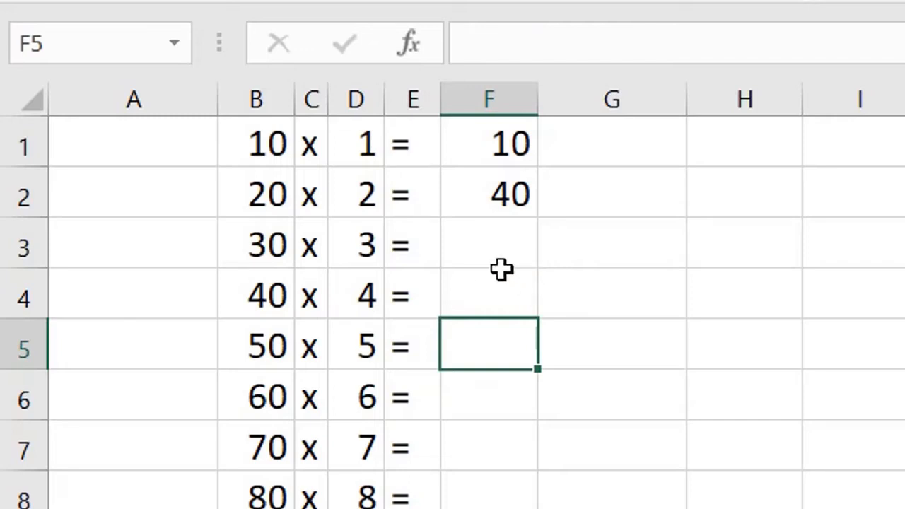
- Copy the formula in F1 and paste it into the range F2:F10
click(501, 142)
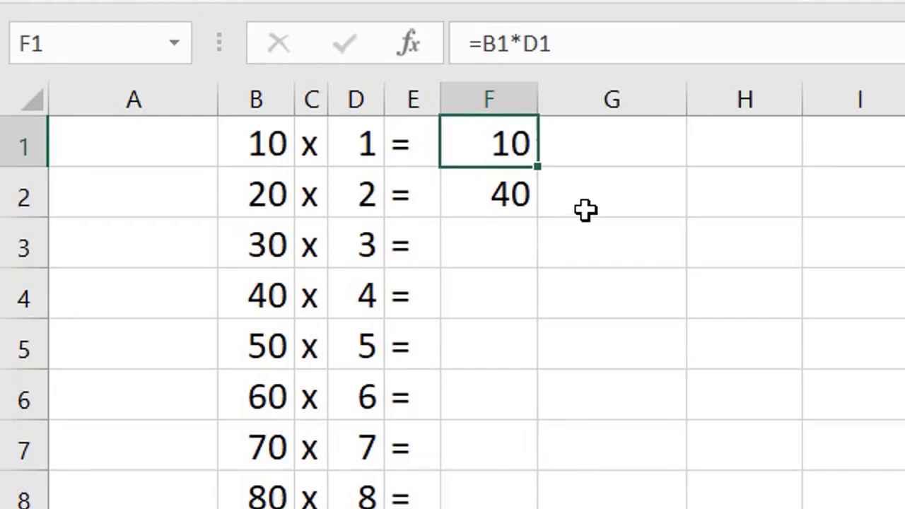
key(ctrl+c)
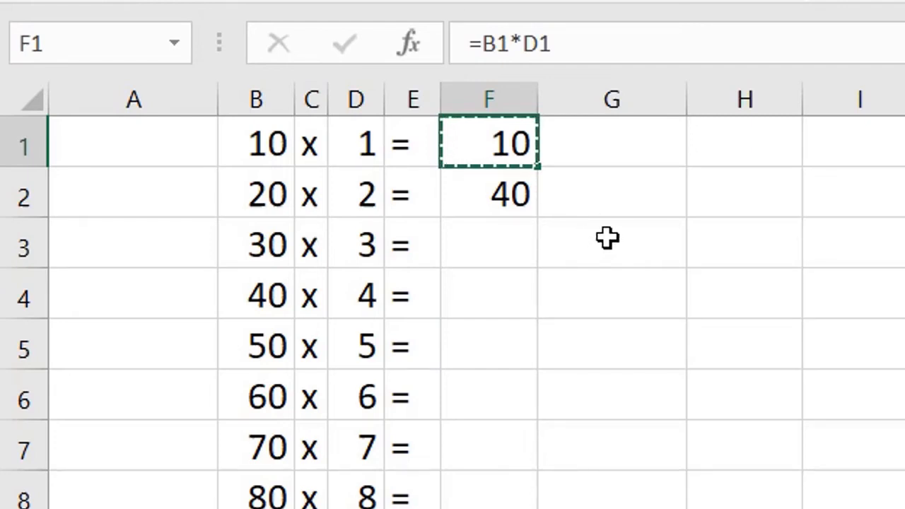
drag(505, 192, 488, 508)
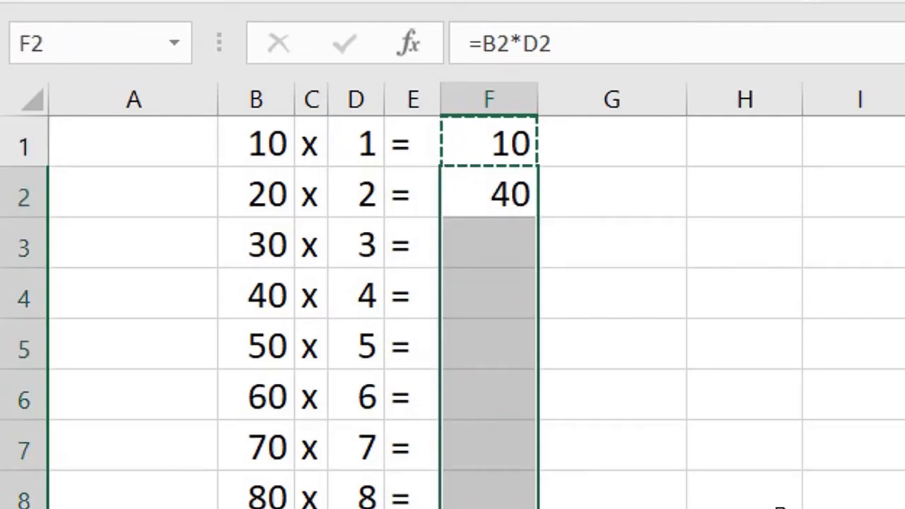
key(Return)
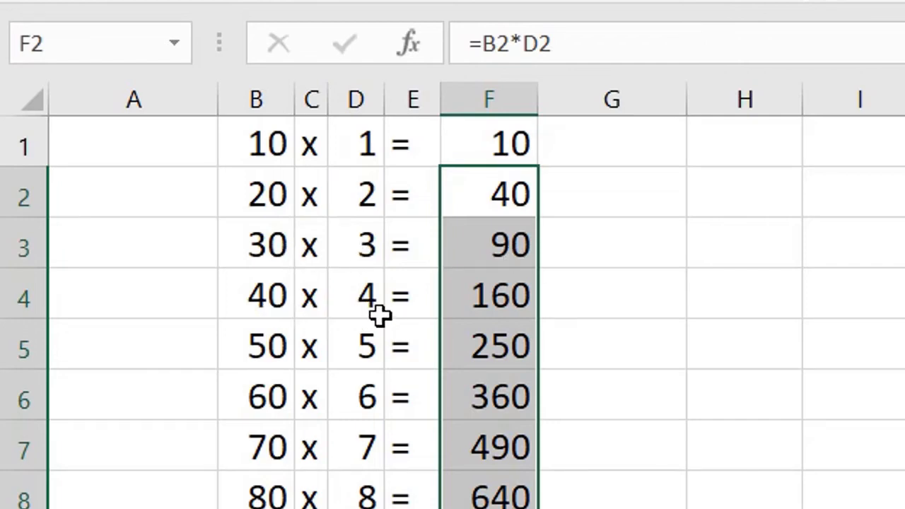
click(764, 458)
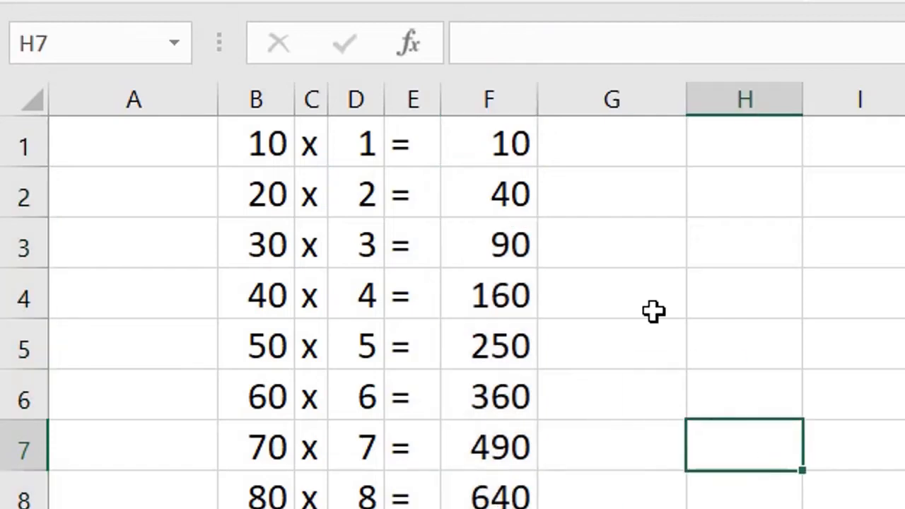
- Fill the formula from F1 down through F10 over the existing results
click(501, 142)
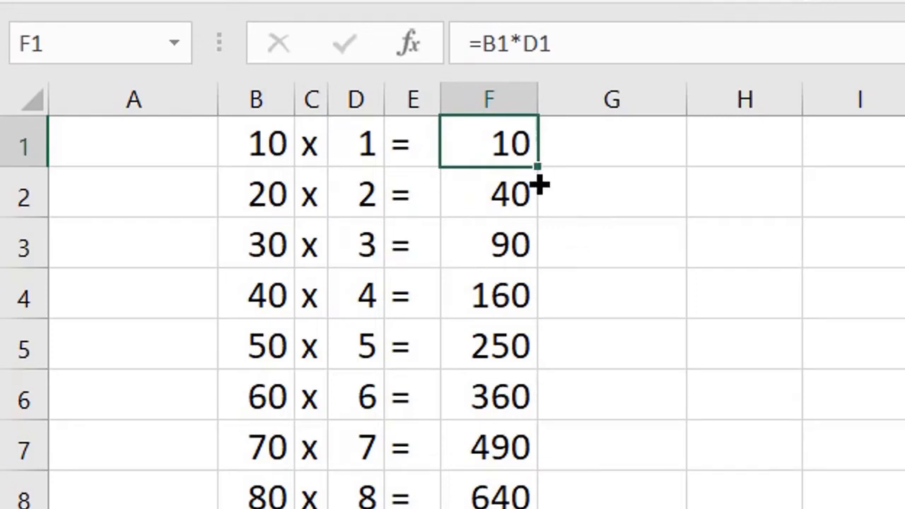
drag(539, 184, 523, 508)
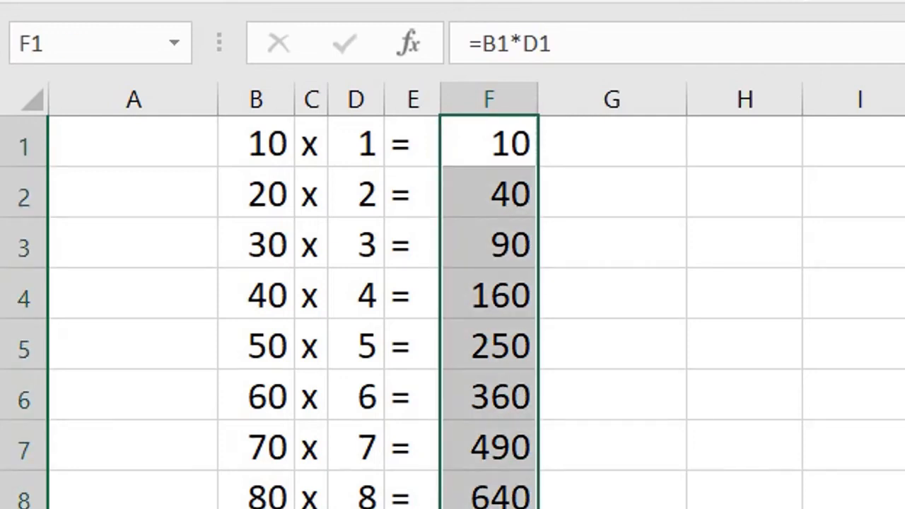
click(512, 139)
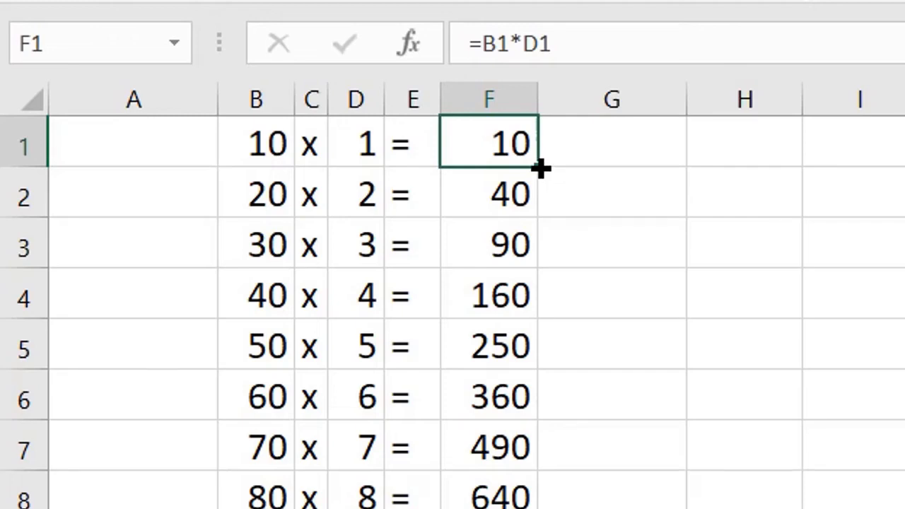
drag(540, 168, 530, 508)
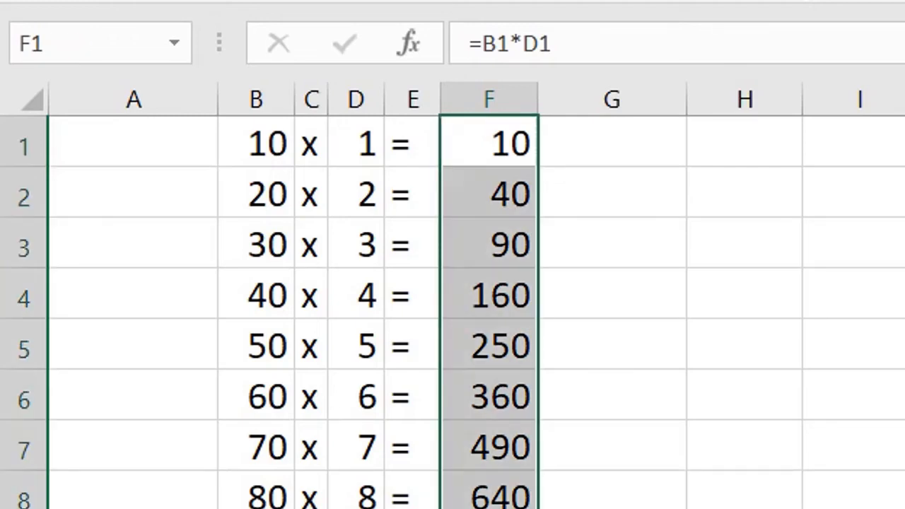
- Clear the results in F2:F10 and refill the range by extending the F1 formula down to F10
drag(513, 202, 503, 508)
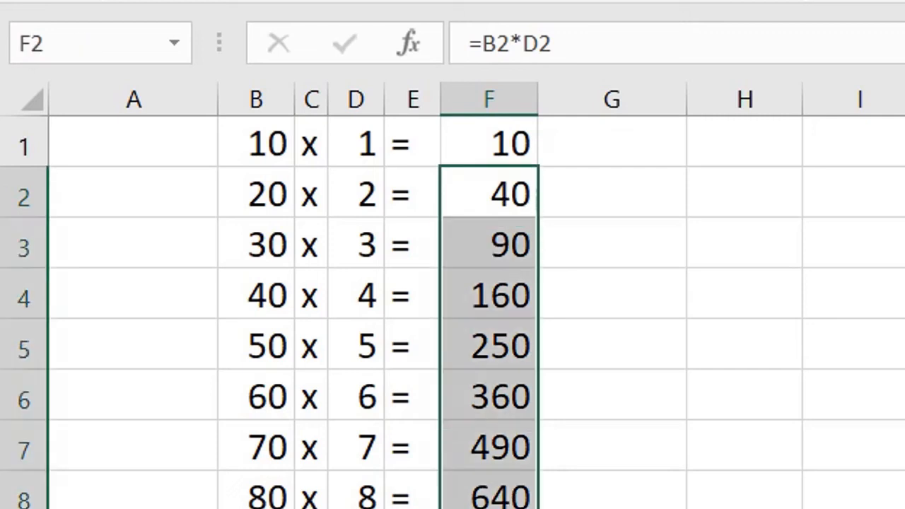
key(Delete)
click(504, 146)
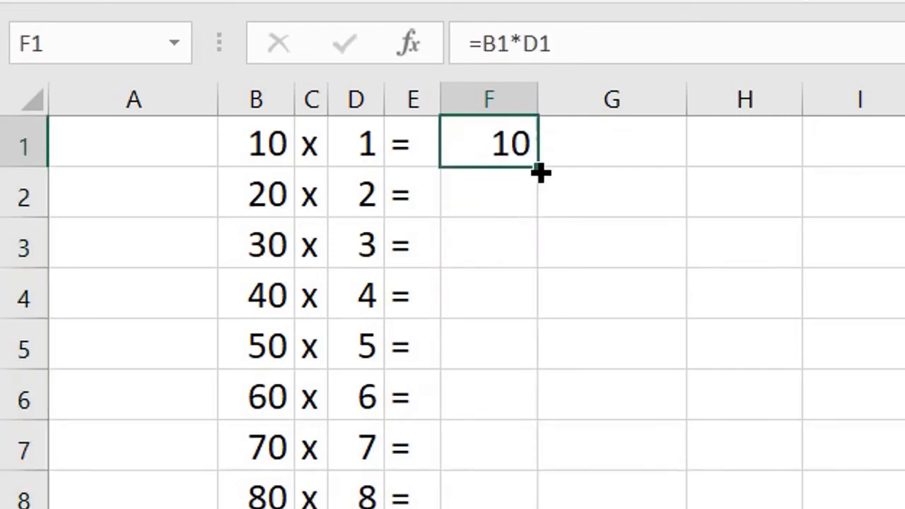
drag(540, 168, 531, 508)
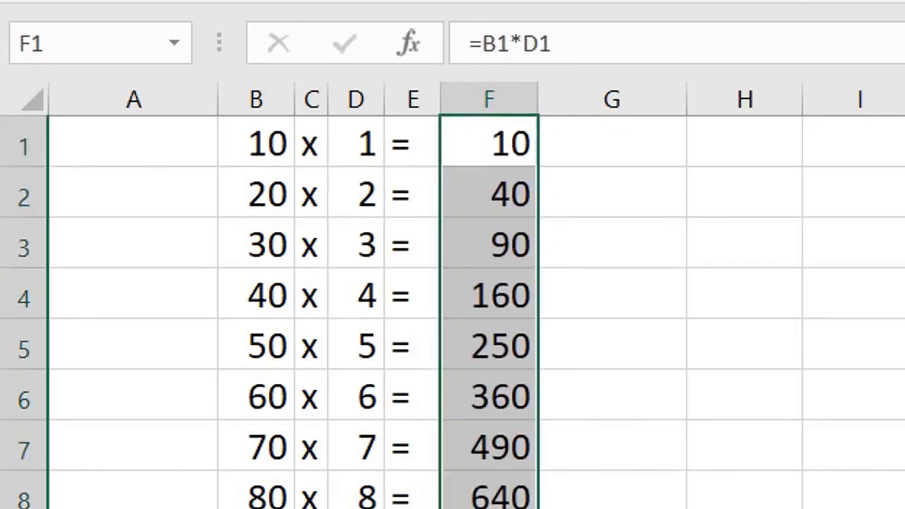
click(641, 495)
- Examine the formulas in F1 through F10 to compare how their cell references change from row to row
click(514, 136)
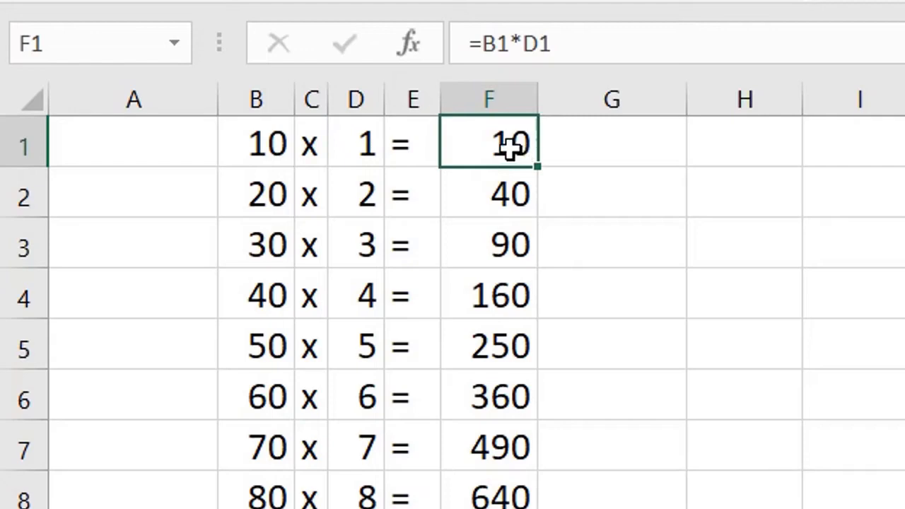
click(491, 191)
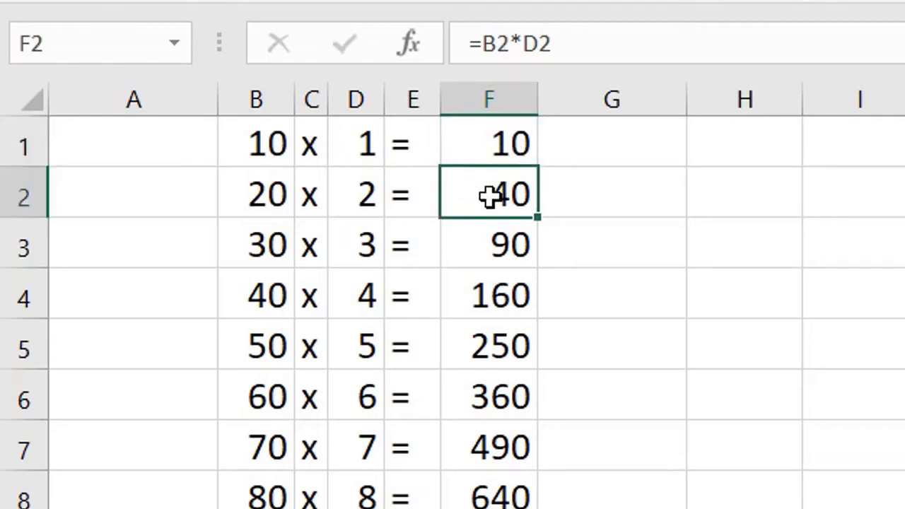
click(503, 147)
click(491, 198)
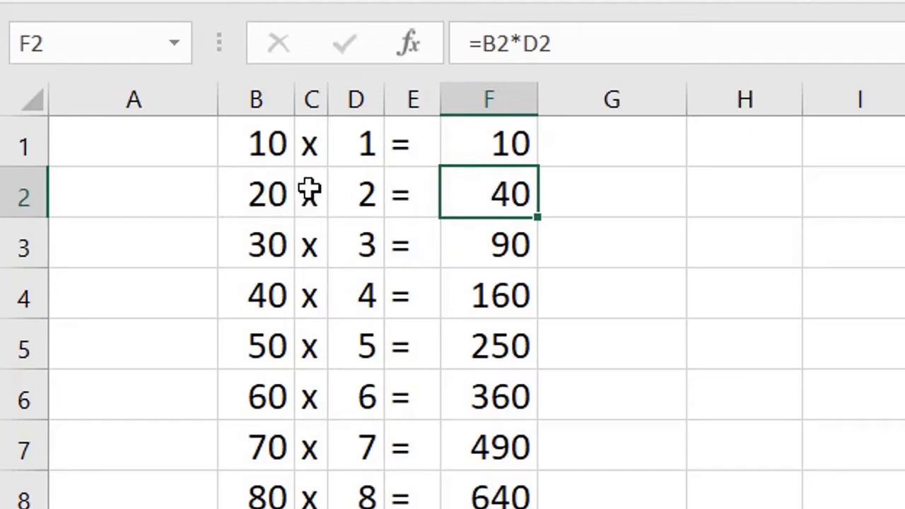
click(506, 143)
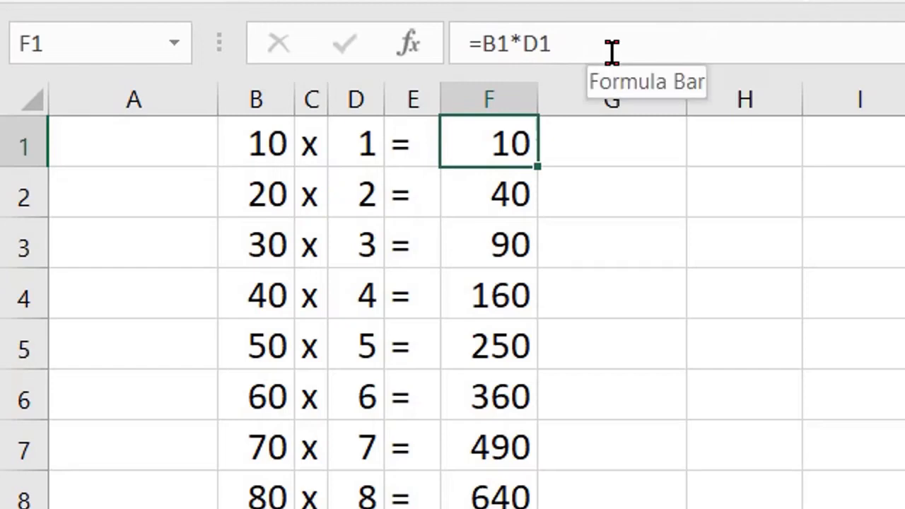
key(Down)
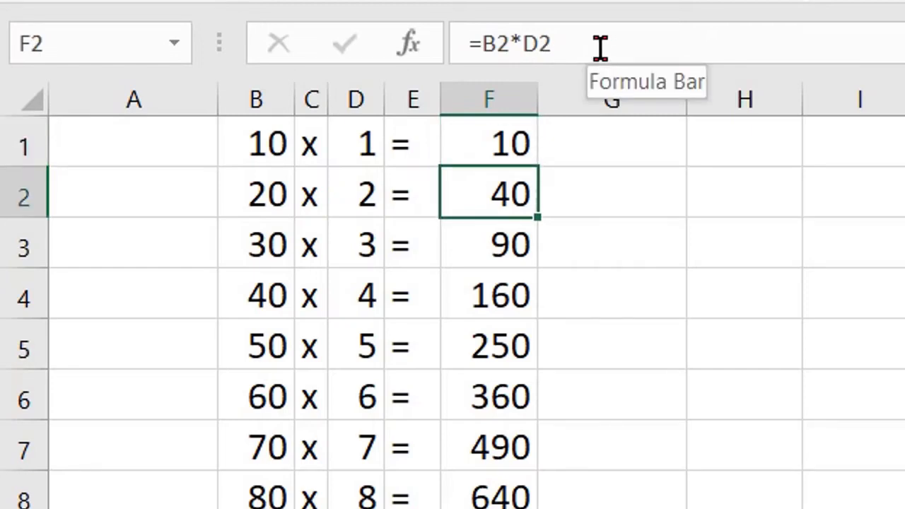
key(Down)
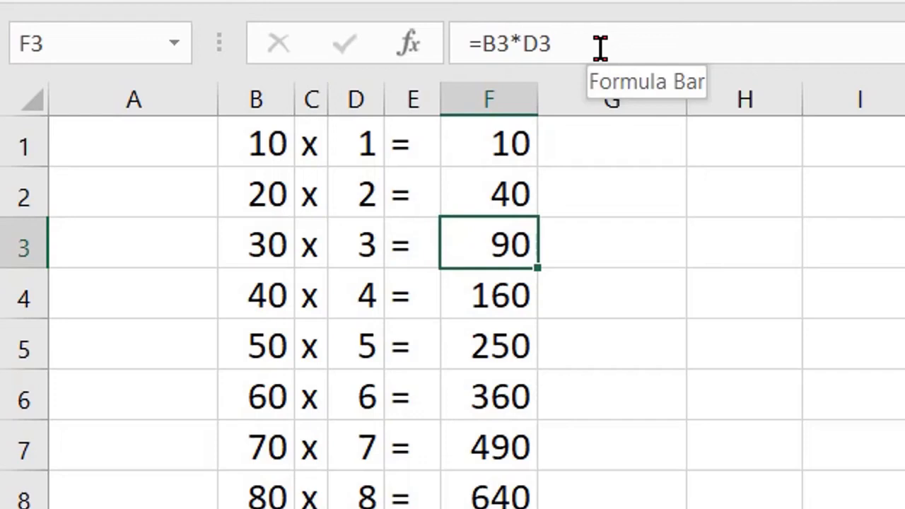
key(Down)
key(Down)
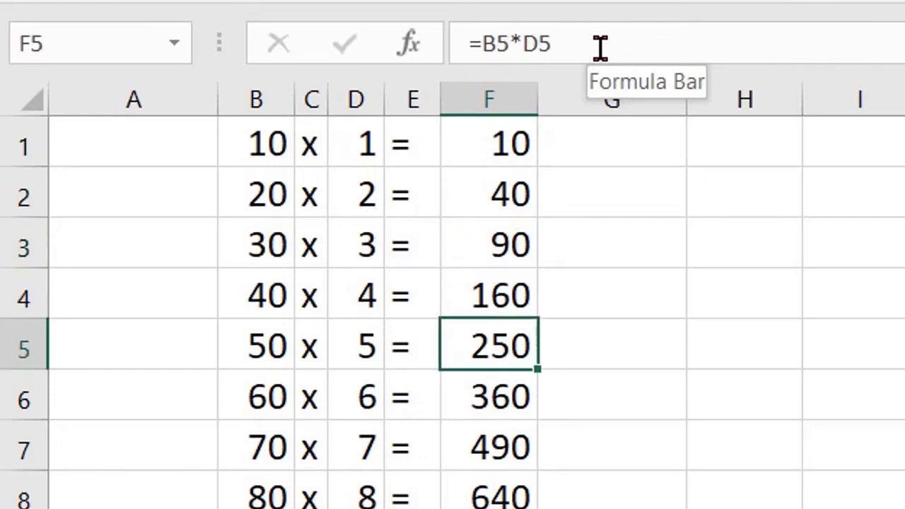
key(Down)
key(Down)
key(Down)
key(Down)
key(Down)
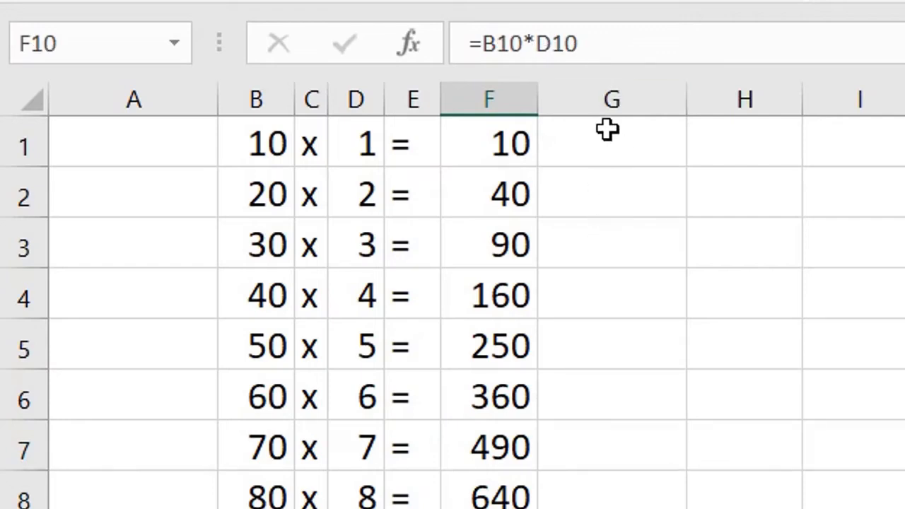
key(Down)
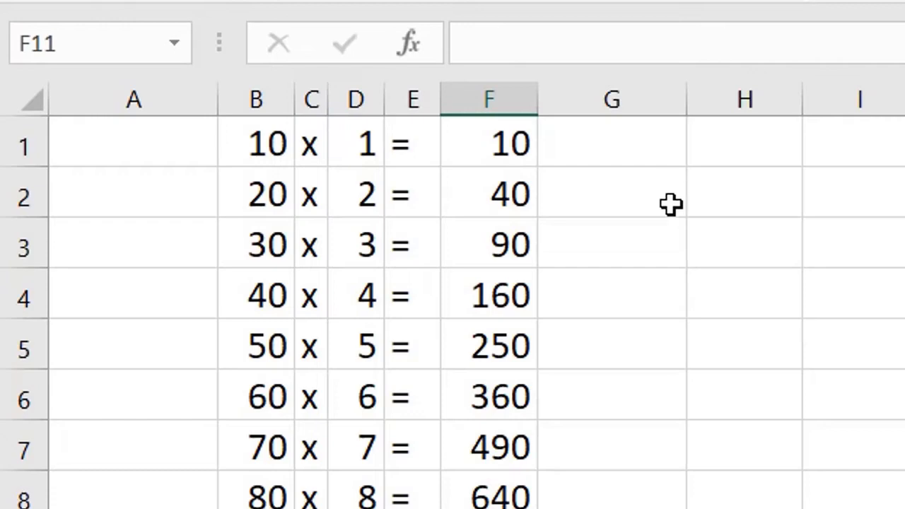
- Enter the value 10 in cell F13 and the value 1 in cell F14
scroll(624, 366, down, 4)
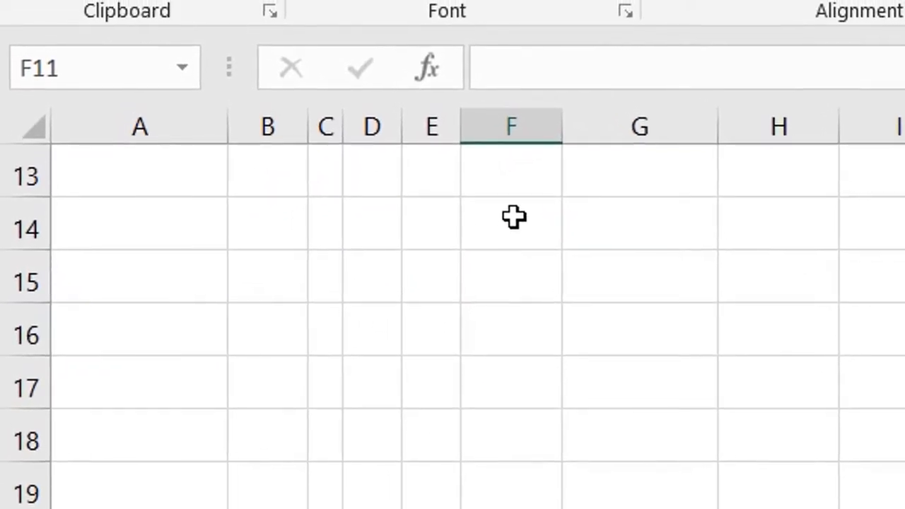
click(510, 182)
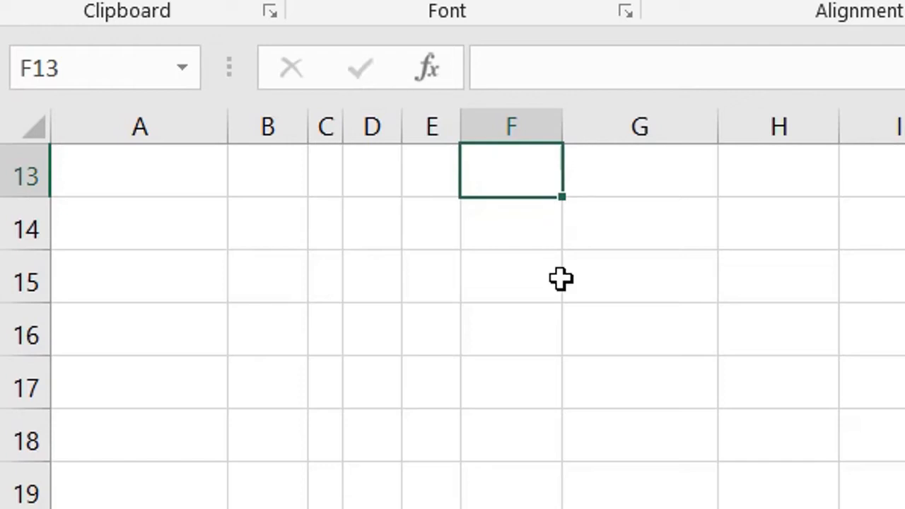
text(10)
key(Return)
text(1)
key(Return)
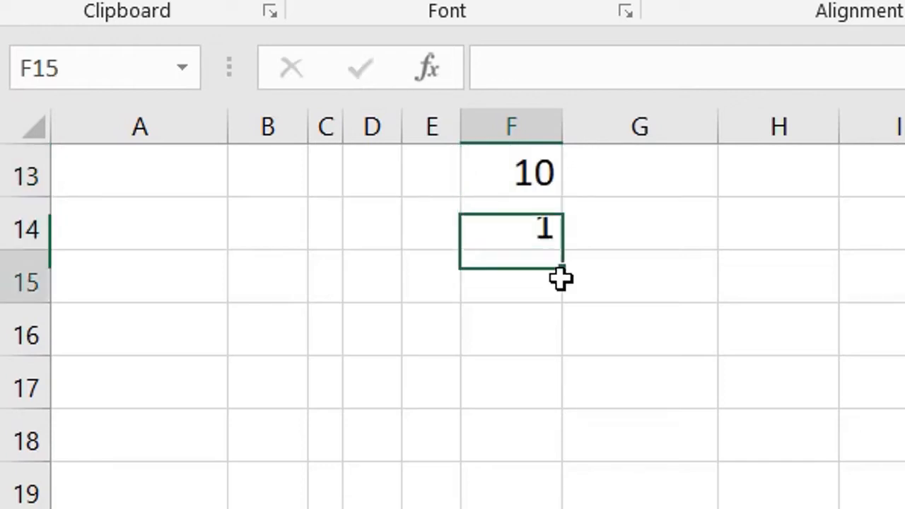
- Enter the value 20 in cell G13 and the value 2 in cell G14
key(Up)
key(Up)
key(Right)
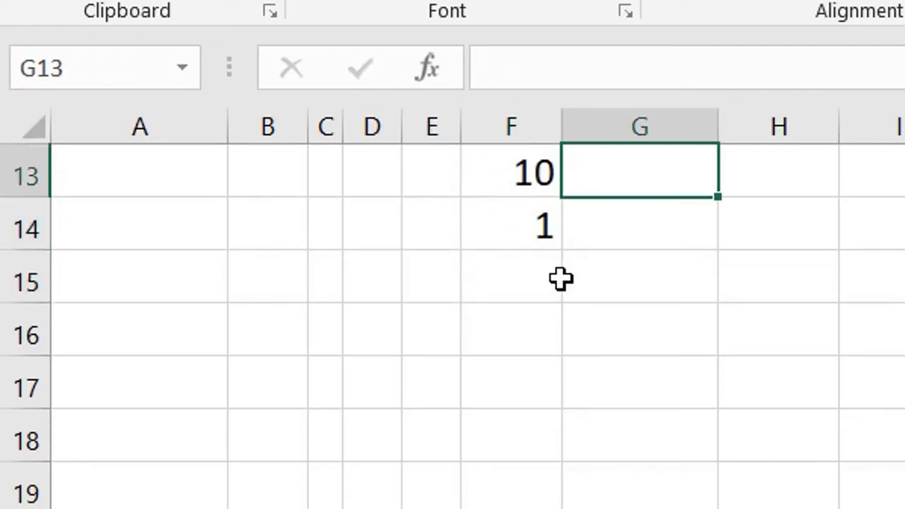
text(20)
key(Return)
text(2)
key(Return)
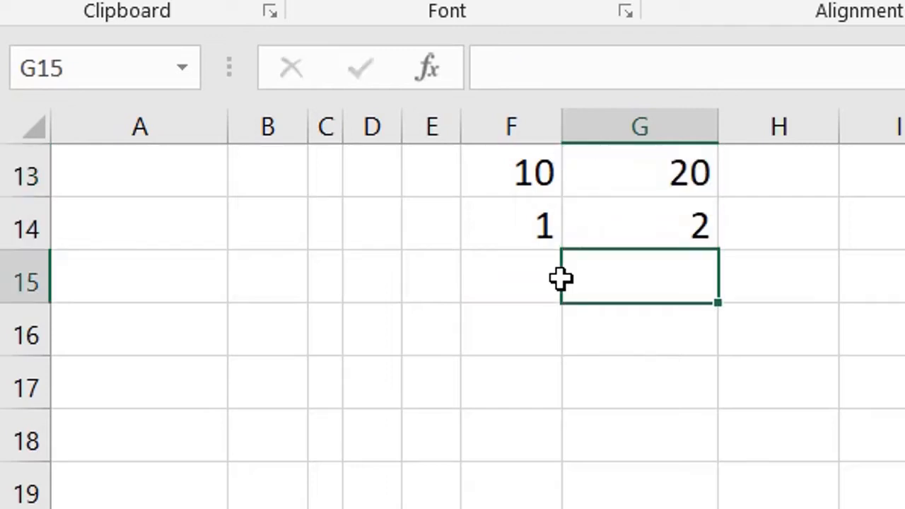
- Enter the formula +F14*F13 in cell F15 to multiply the two values above it
click(539, 282)
text(+)
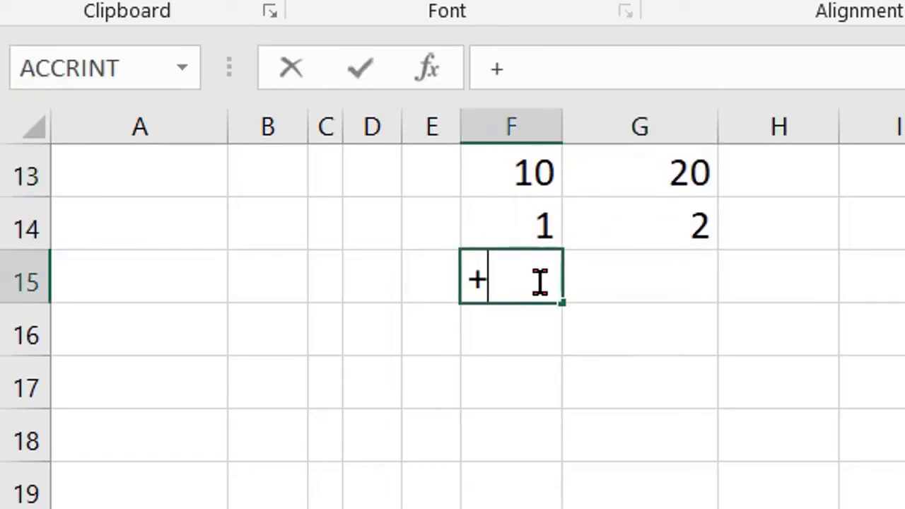
key(Up)
text(*)
key(Up)
key(Up)
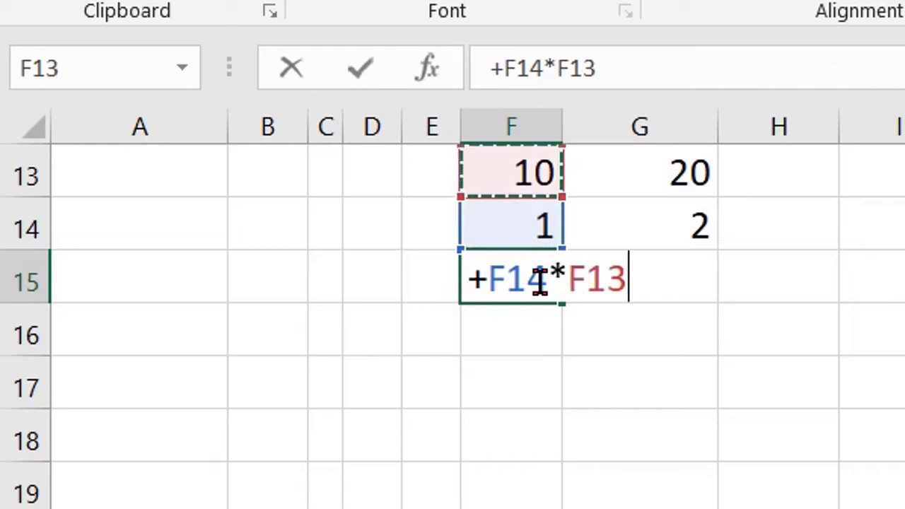
key(Return)
- Fill the F15 formula across into G15 and check the references in the copied formula
click(540, 260)
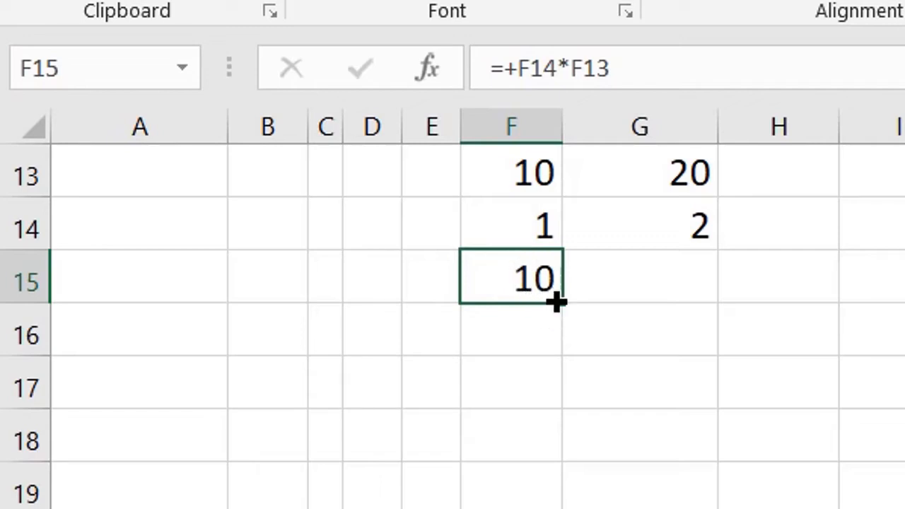
drag(560, 302, 649, 297)
click(636, 276)
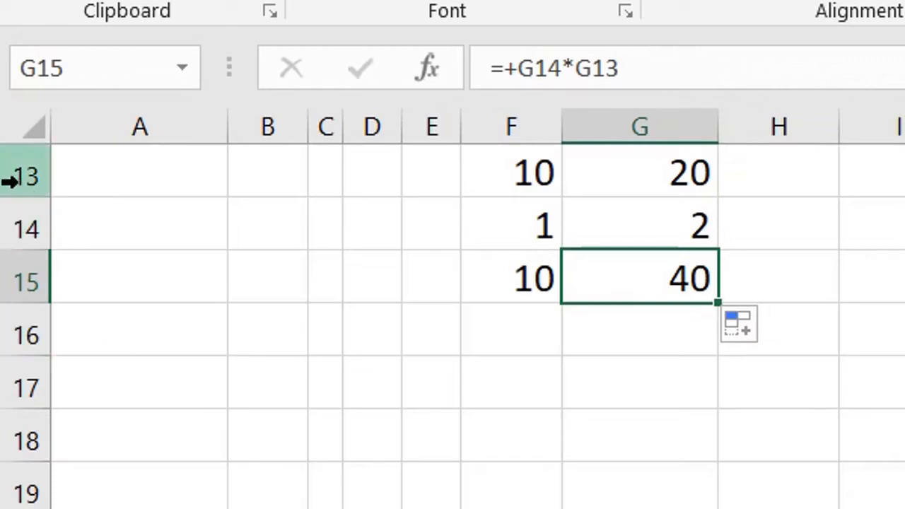
- Look over the multiplication table in columns B to F and the HARGA price table in columns J and K
scroll(332, 368, up, 4)
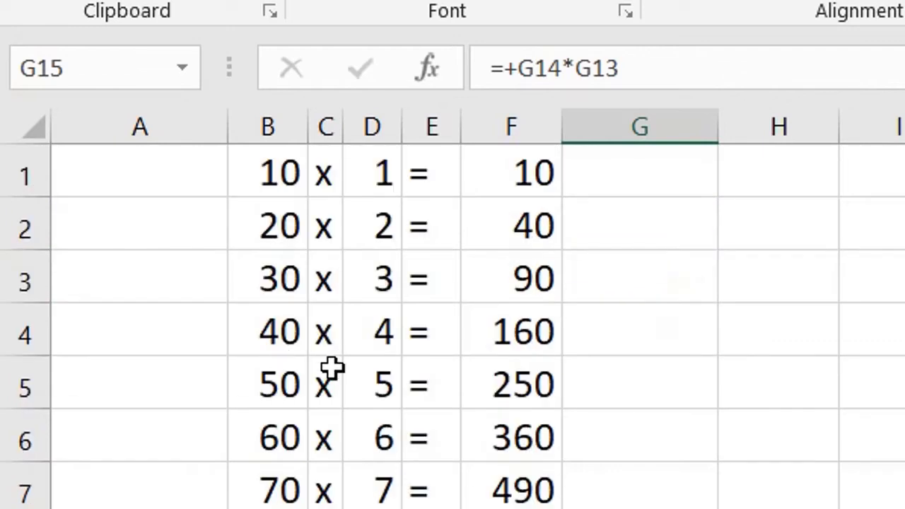
drag(285, 174, 538, 505)
click(622, 507)
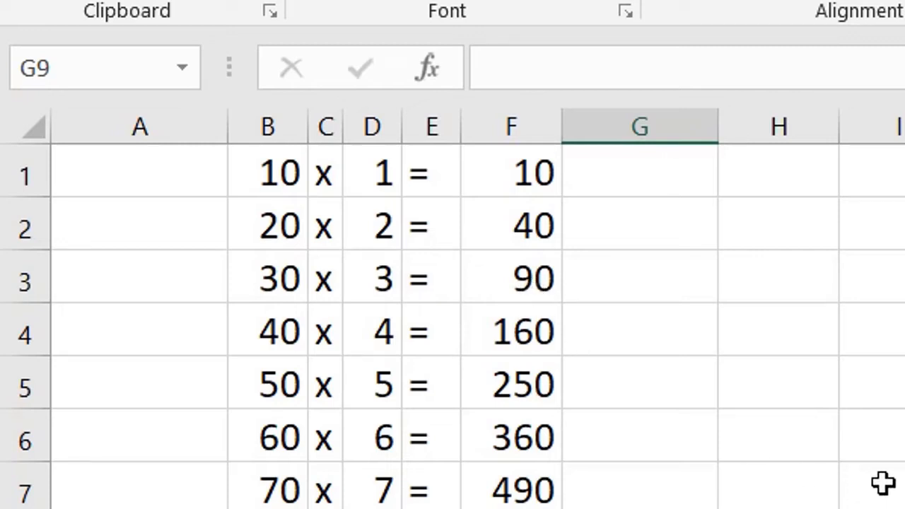
click(904, 171)
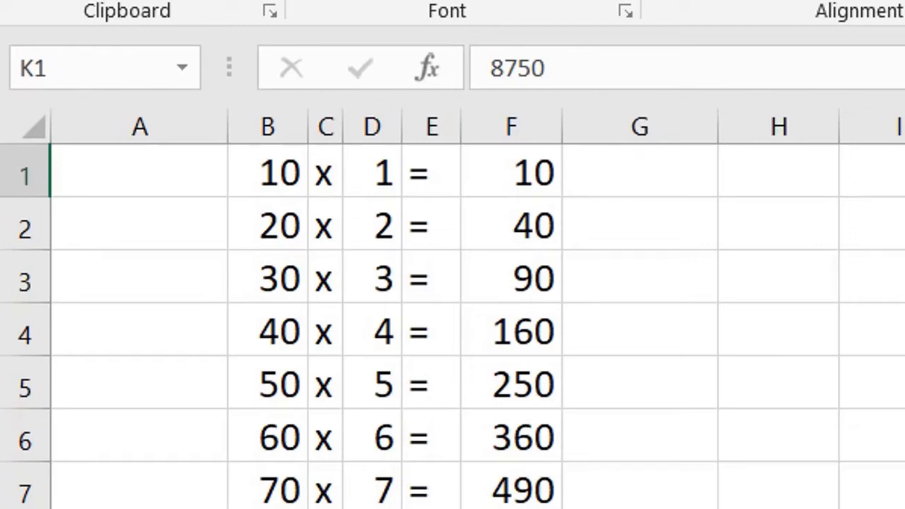
scroll(478, 312, right, 5)
click(904, 424)
click(904, 508)
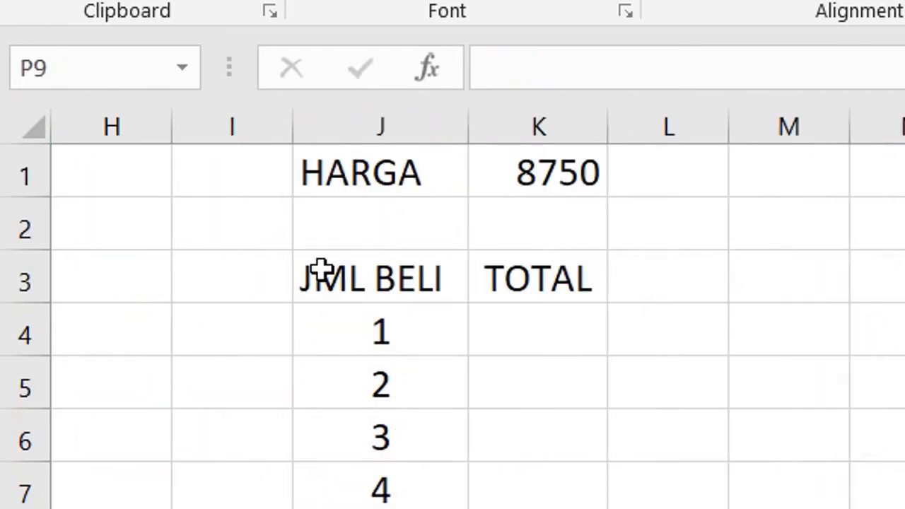
- Format the HARGA price in K1 with a thousands separator and widen column K slightly
drag(424, 172, 498, 173)
click(533, 174)
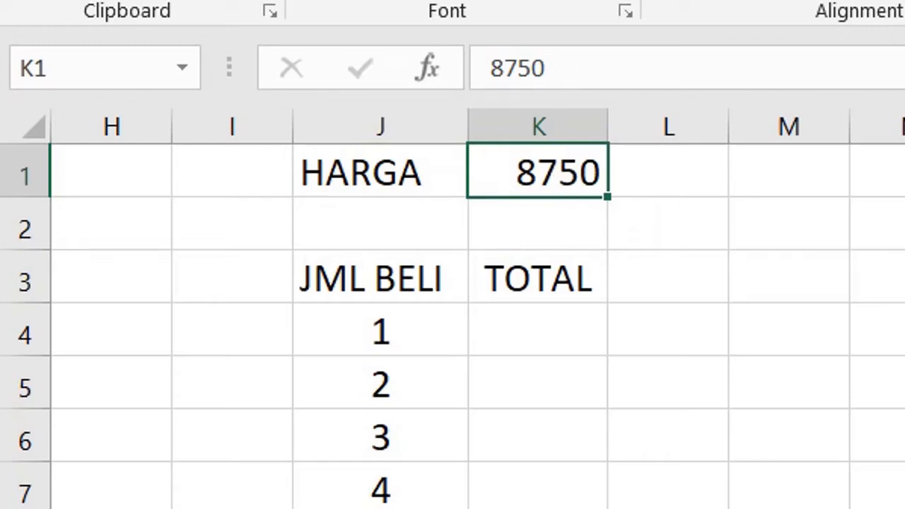
key(ctrl+shift+1)
click(733, 301)
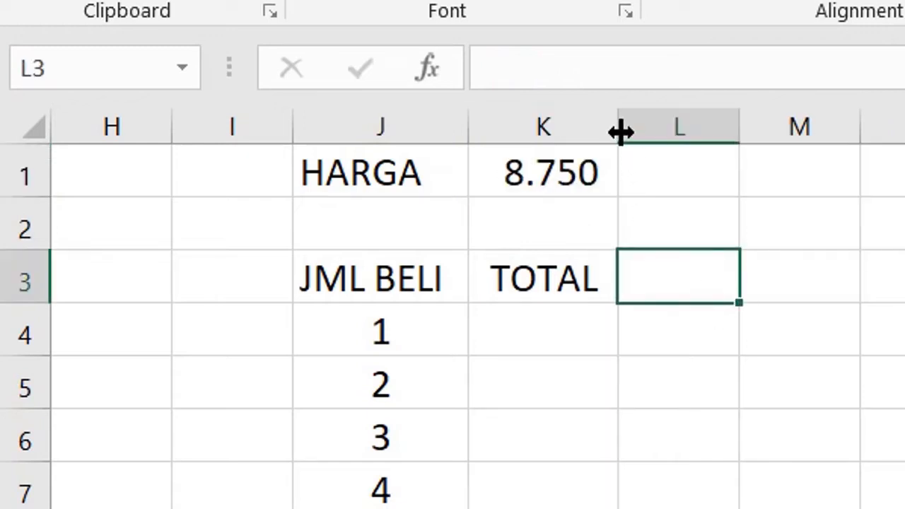
drag(621, 132, 639, 127)
key(Tab)
- Enter the formula =J4*K1 in K4 to multiply the first JML BELI quantity by the HARGA price
click(531, 178)
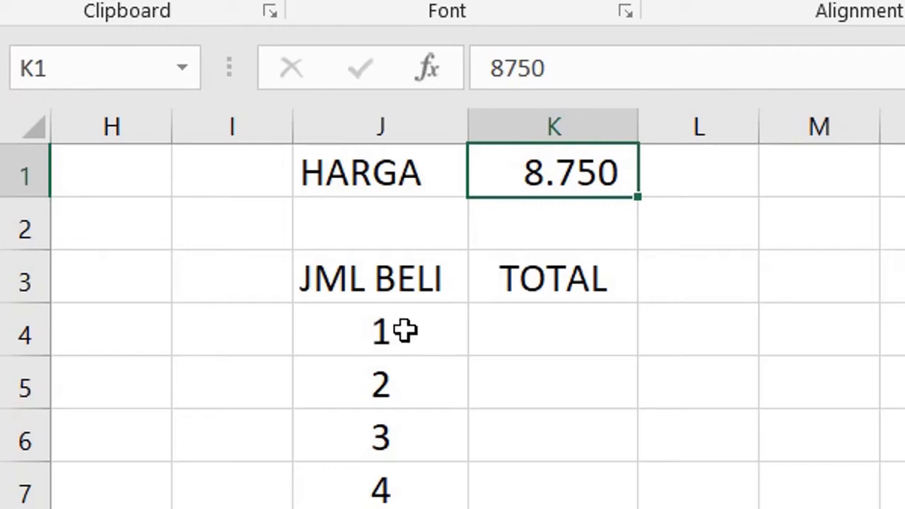
drag(396, 347, 382, 508)
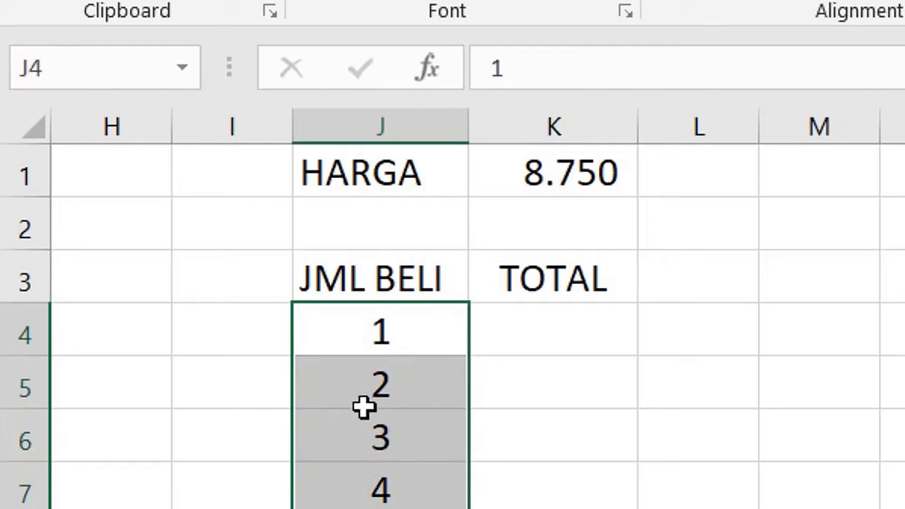
click(425, 508)
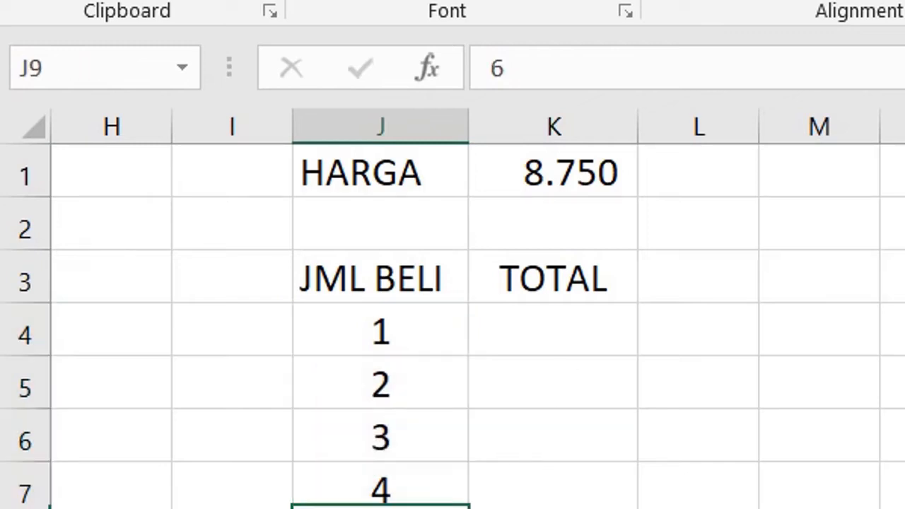
click(536, 344)
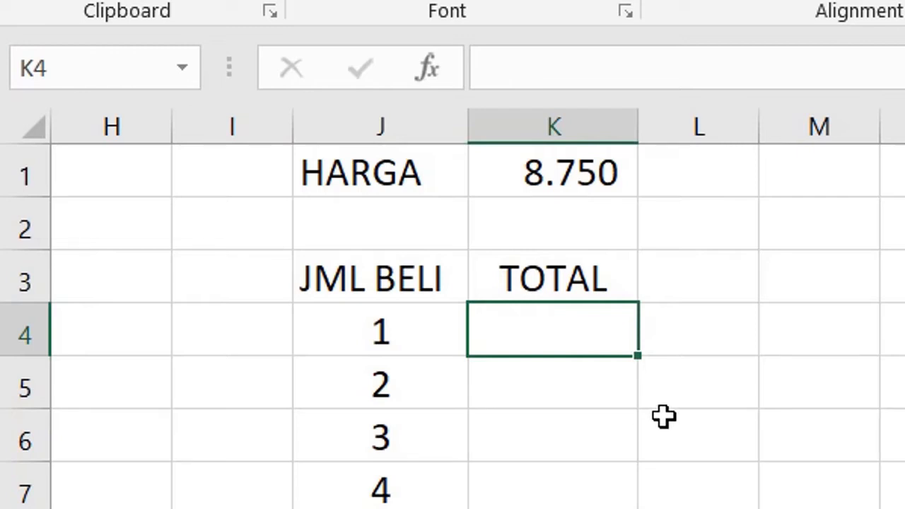
text(=)
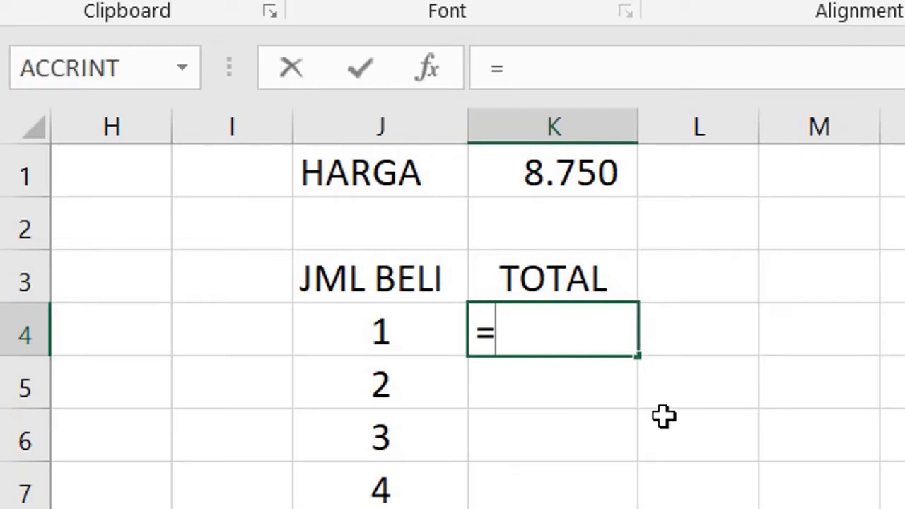
key(Left)
text(*)
key(Up)
key(Up)
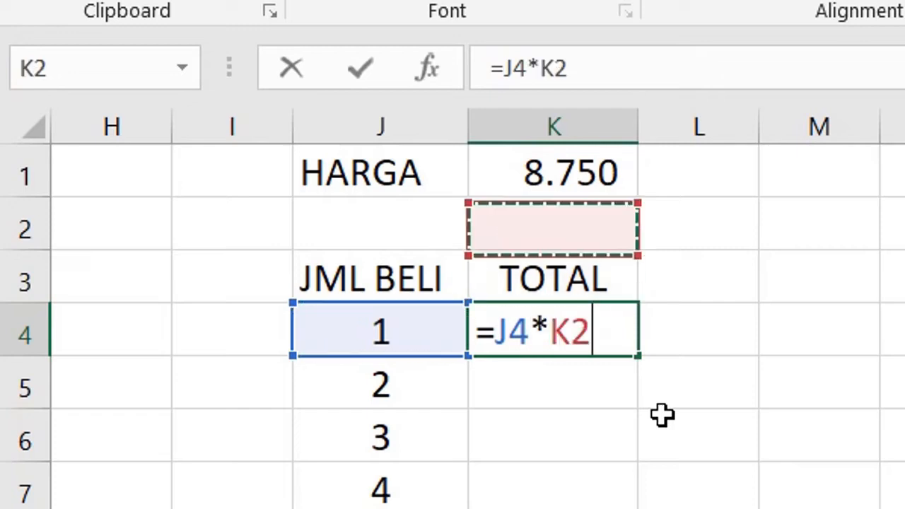
key(Up)
key(ctrl+Return)
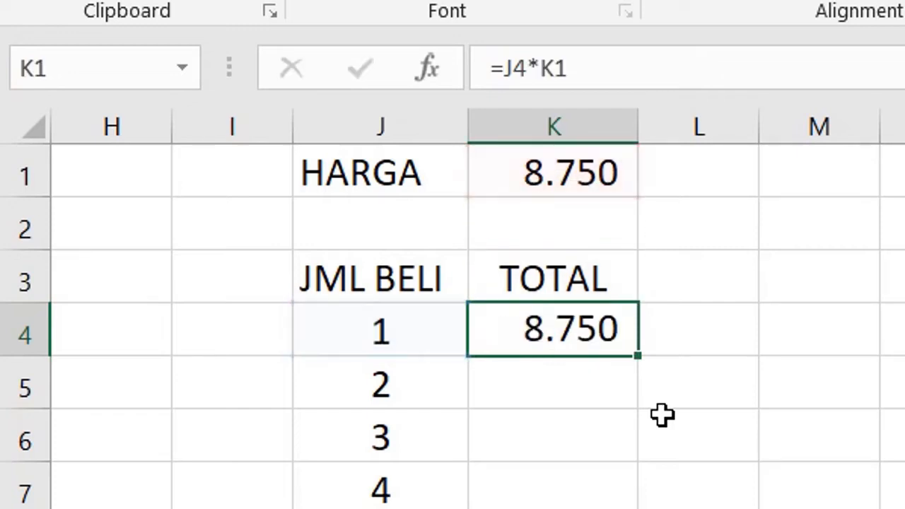
key(Return)
- Fill the K4 formula down the TOTAL column alongside the JML BELI quantities
click(568, 342)
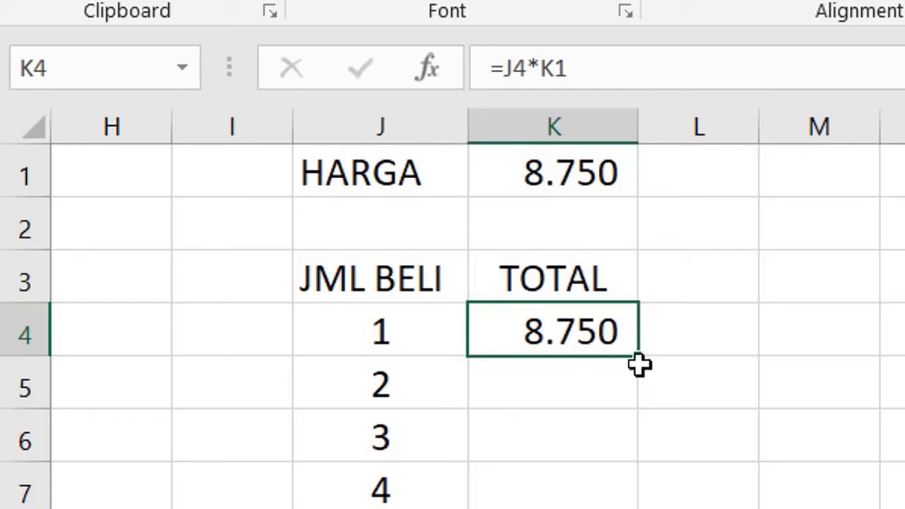
click(608, 172)
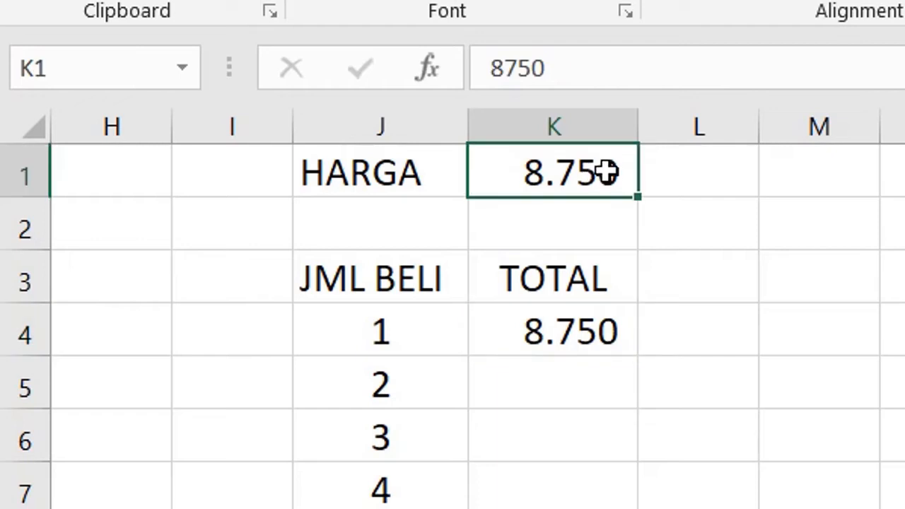
click(557, 346)
drag(632, 357, 632, 506)
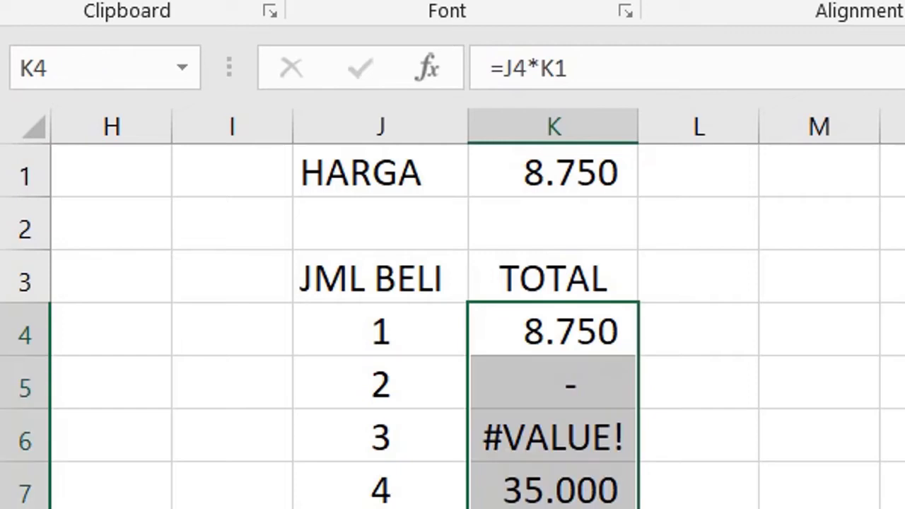
- Compare the copied formula in K5 with the original in K4, checking the quantity and price cells that K4 uses
click(581, 388)
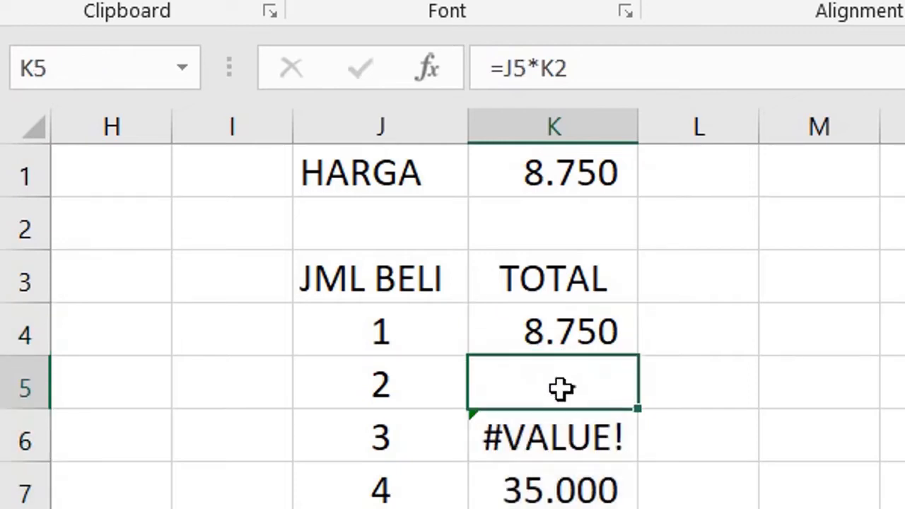
click(564, 350)
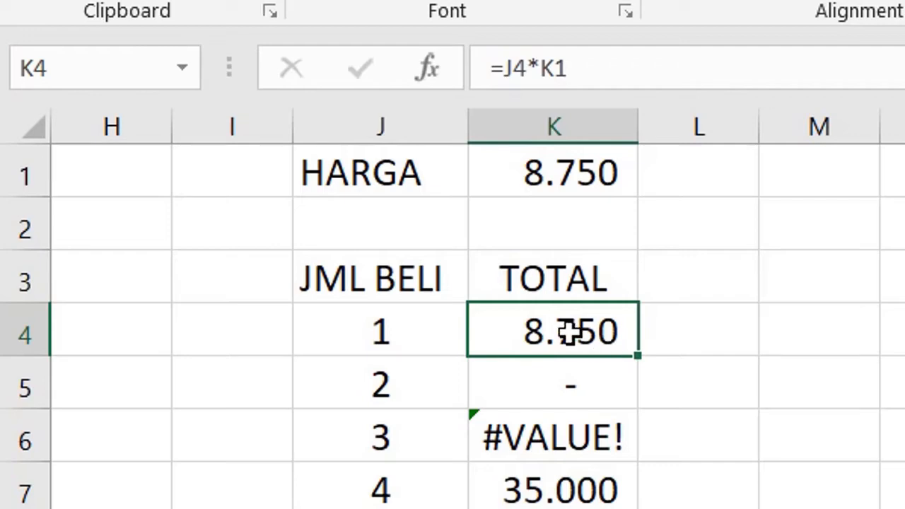
double_click(521, 330)
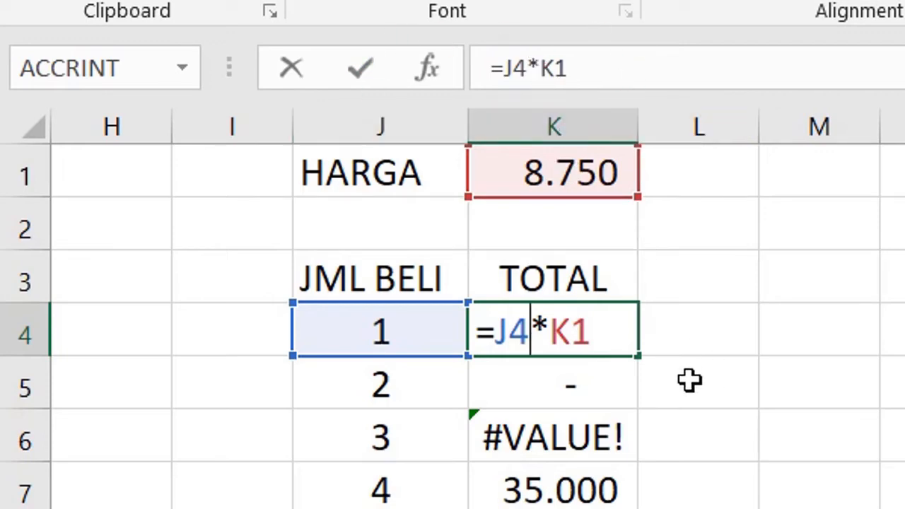
key(Return)
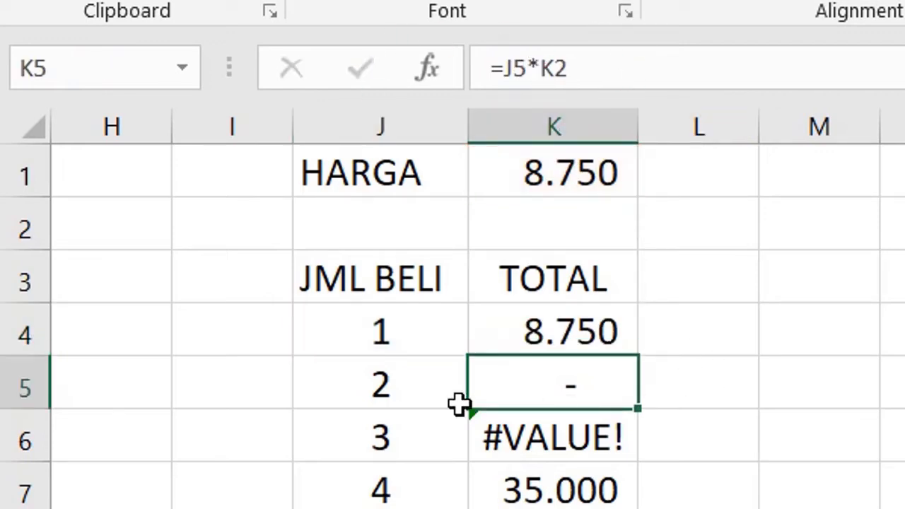
click(359, 331)
click(542, 175)
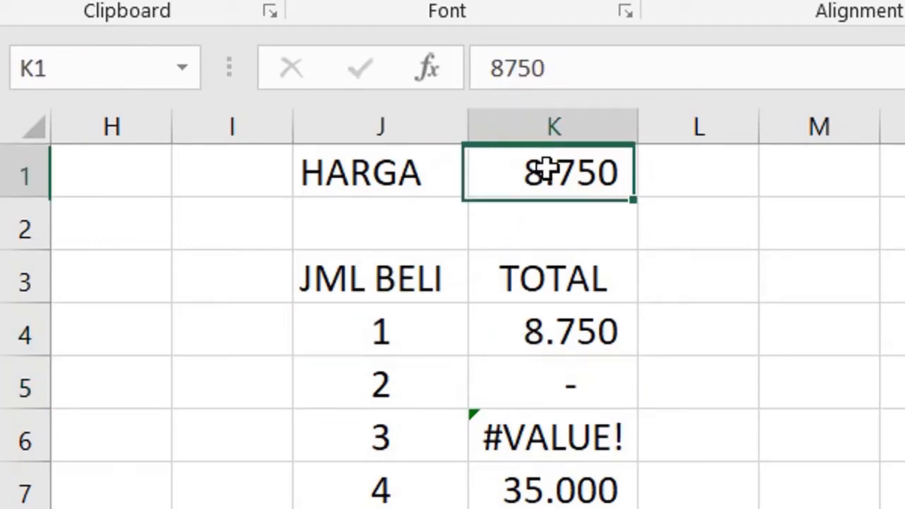
click(567, 334)
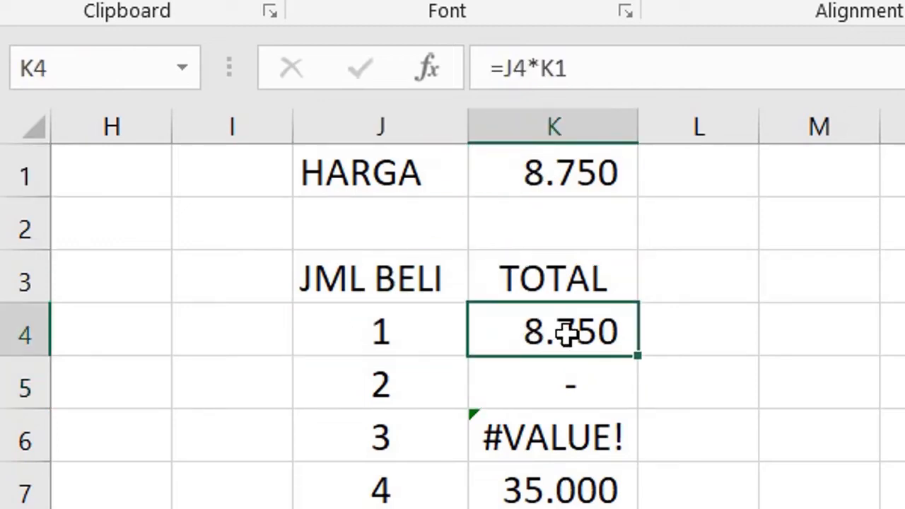
- Trace the K5 and K6 formulas back to the cells they reference in column K and to the JML BELI quantities
click(573, 386)
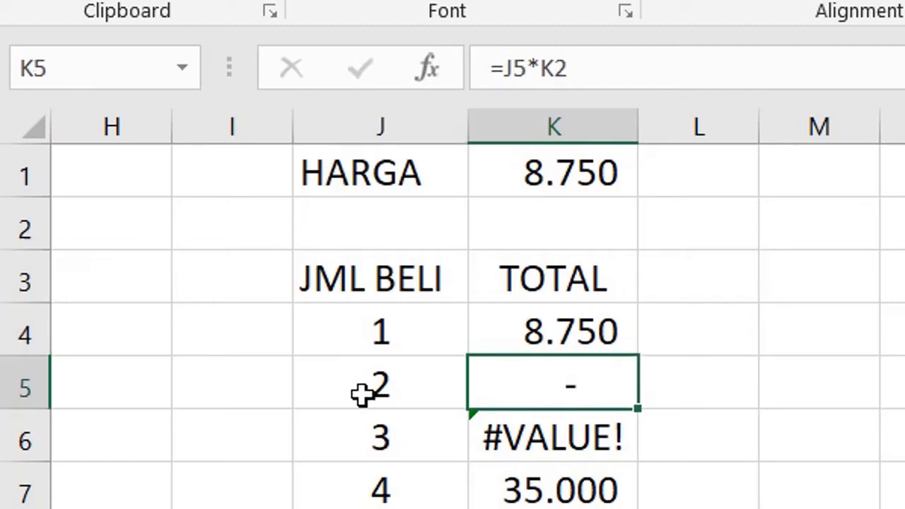
click(25, 382)
click(527, 373)
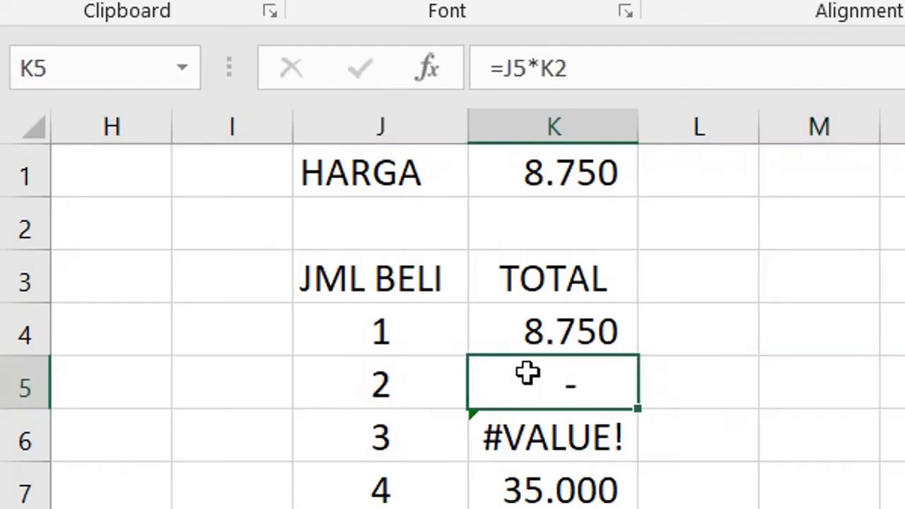
click(521, 329)
click(578, 385)
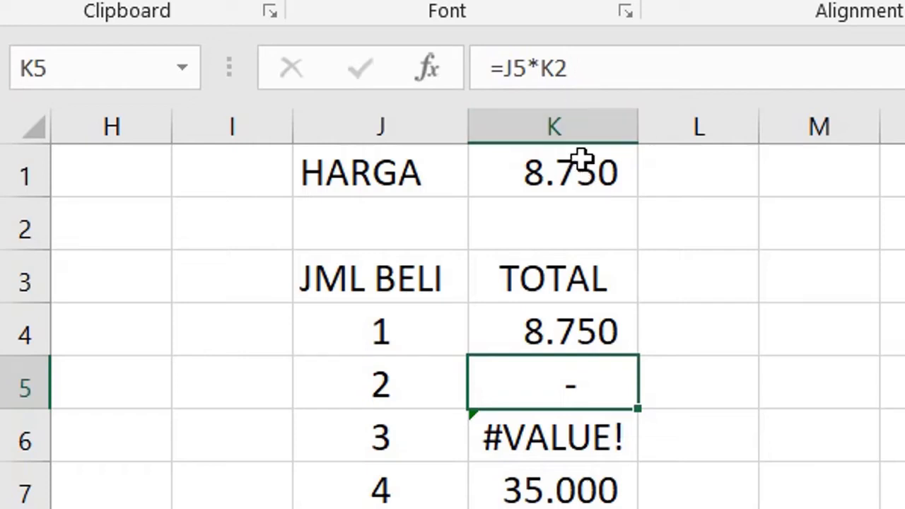
click(551, 230)
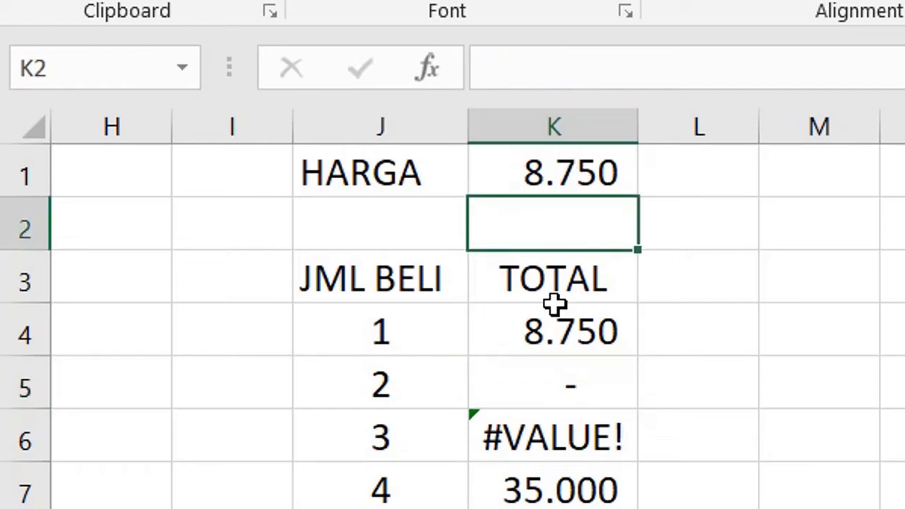
click(523, 431)
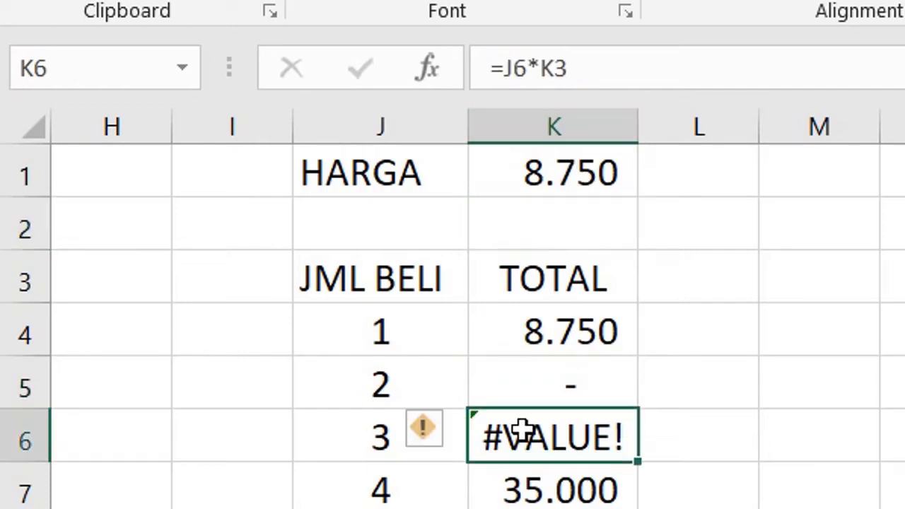
click(584, 269)
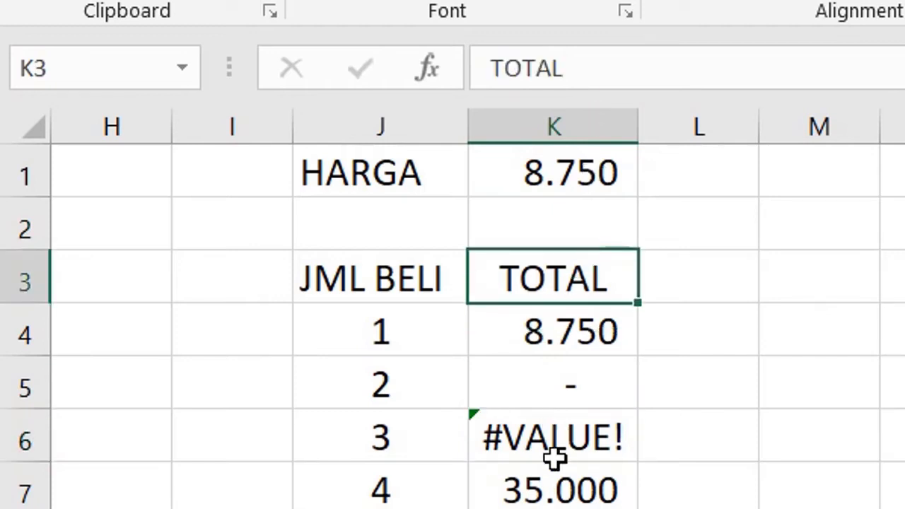
drag(363, 339, 374, 508)
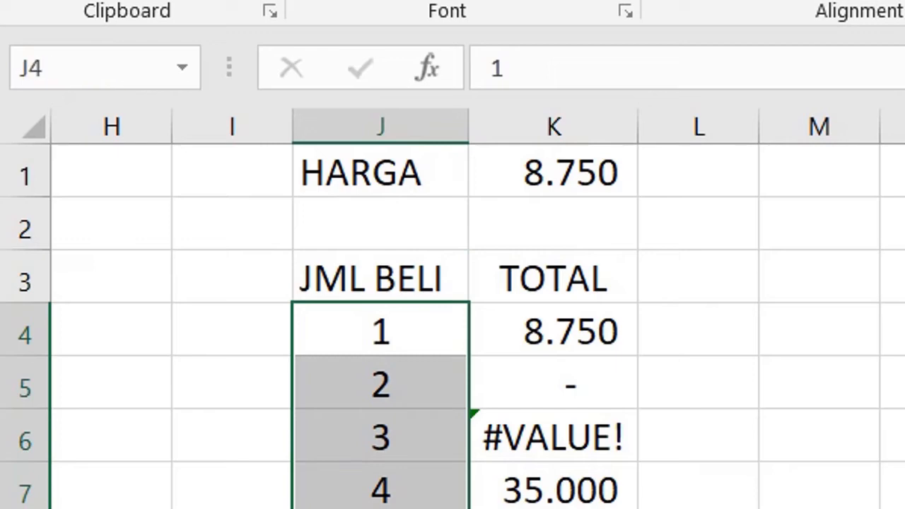
- Check the copied formula in K8 against the HARGA price in K1 and the cells above it in column K
click(582, 176)
drag(586, 197, 582, 391)
click(539, 508)
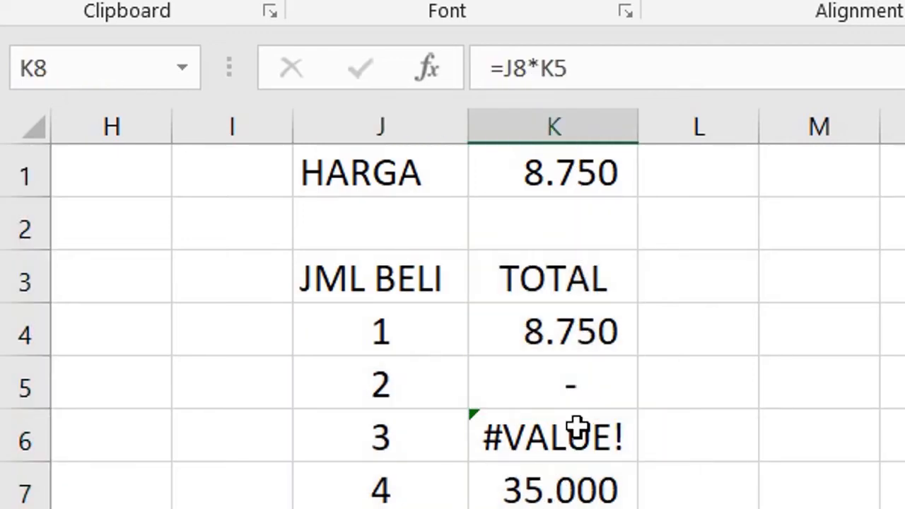
click(561, 173)
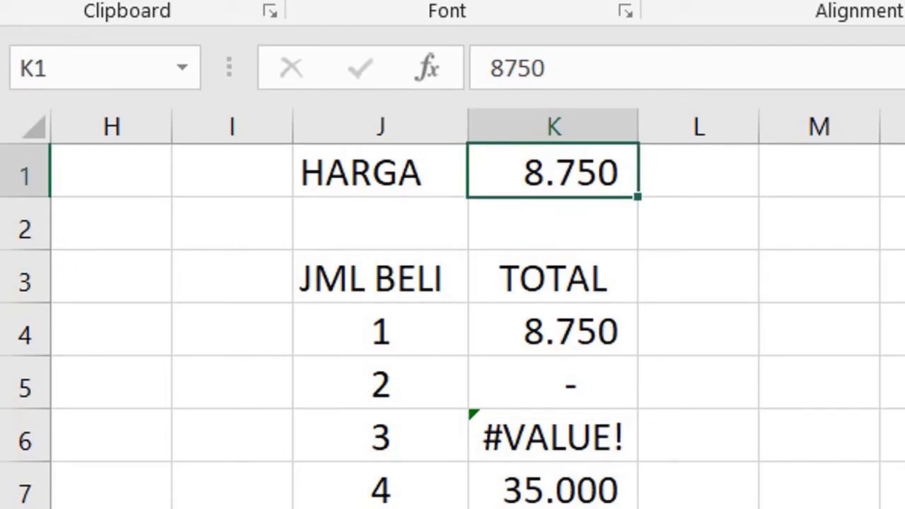
- Move the orange ABSOLUT $A$1 rectangle away from the TOTAL table so that it starts near column T
drag(904, 297, 904, 304)
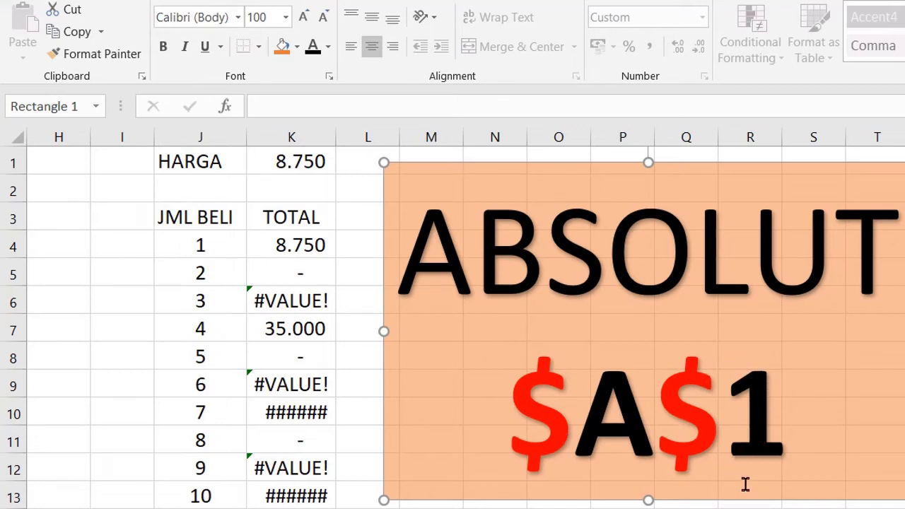
drag(747, 497, 904, 508)
click(522, 389)
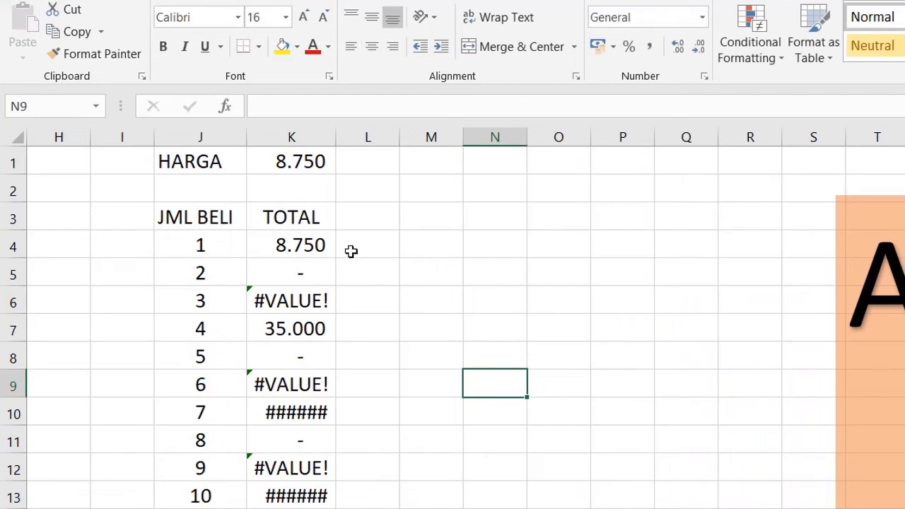
- Replace the formula in K4 with =J4*$K$1, making the HARGA price reference absolute
click(283, 243)
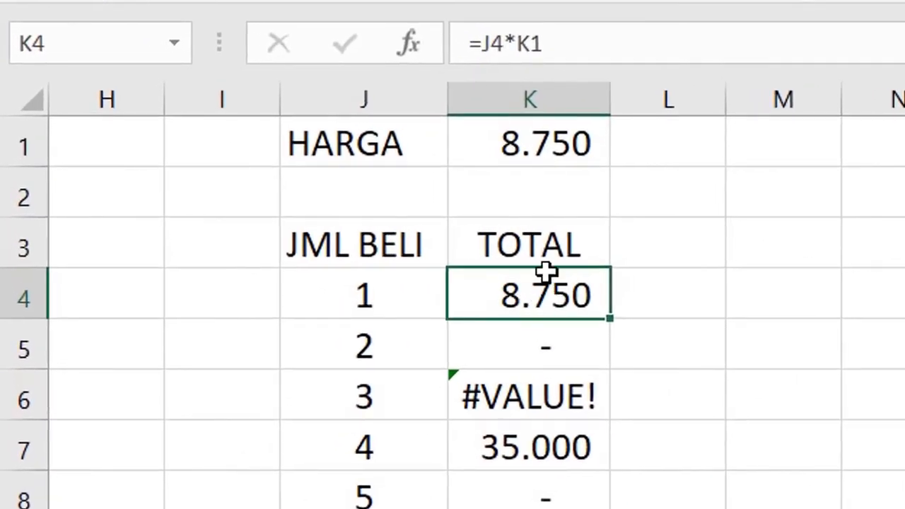
text(=)
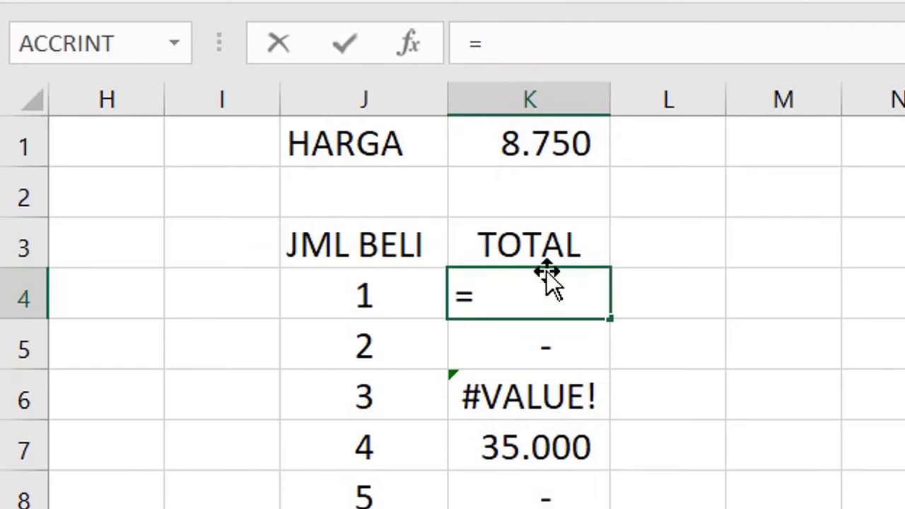
key(Left)
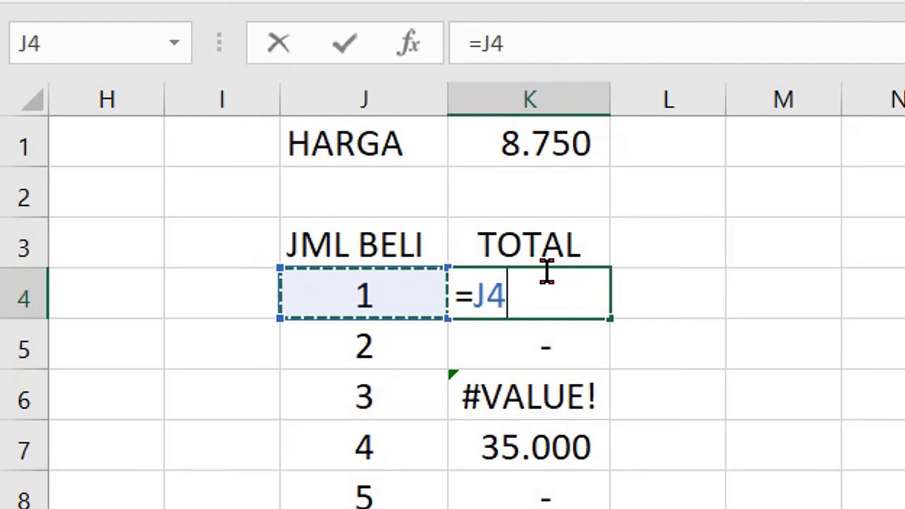
text(*)
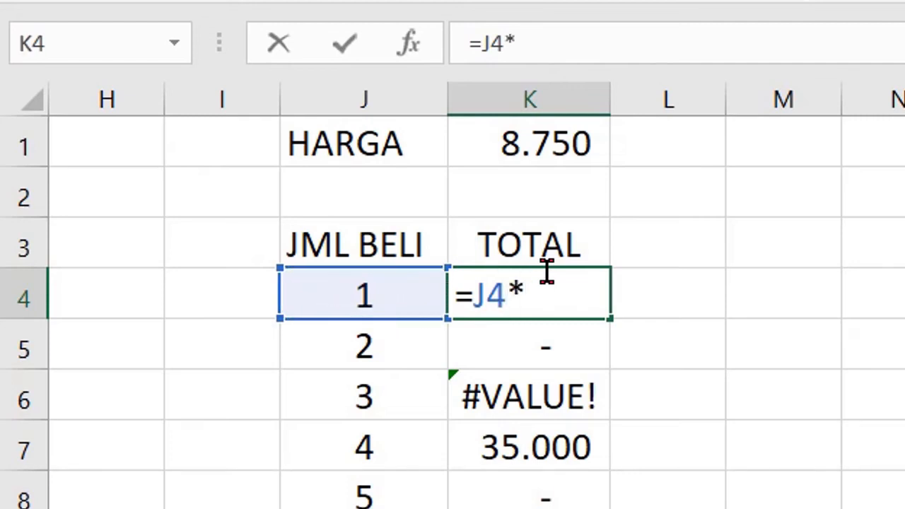
key(Up)
key(Up)
key(Up)
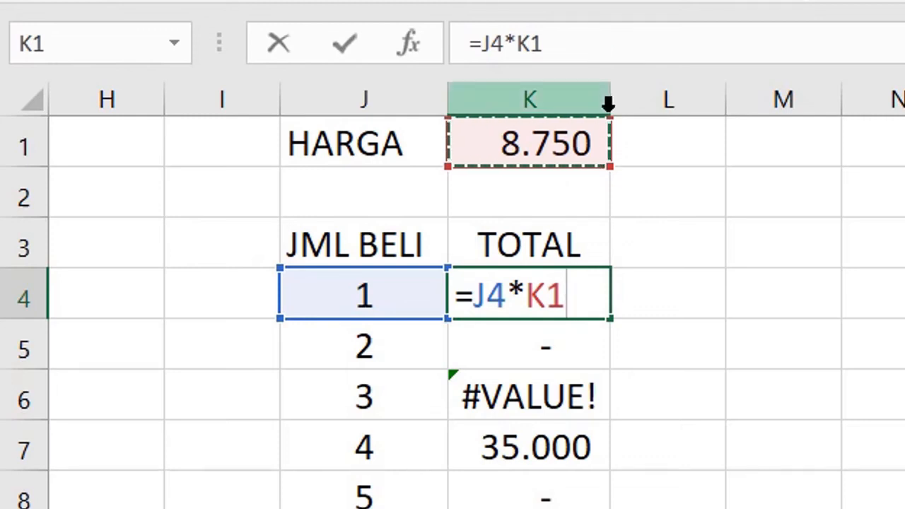
key(F4)
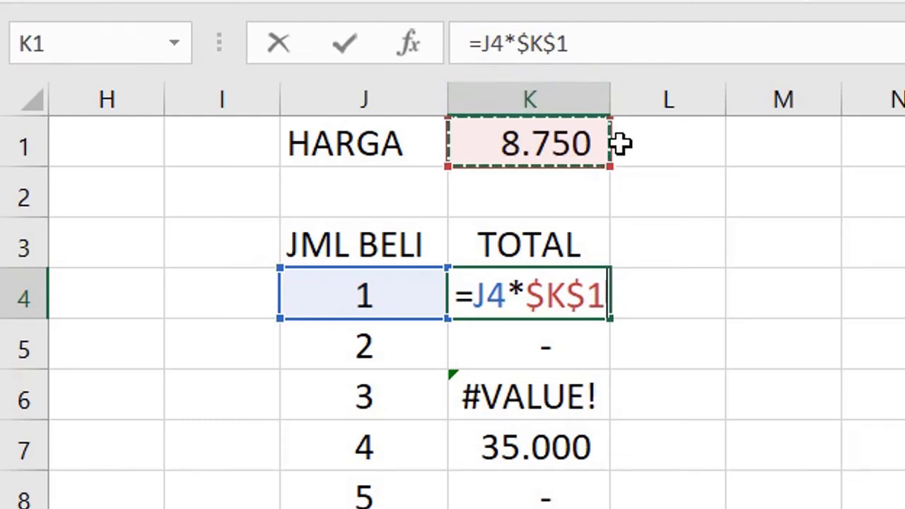
key(ctrl+Return)
key(Return)
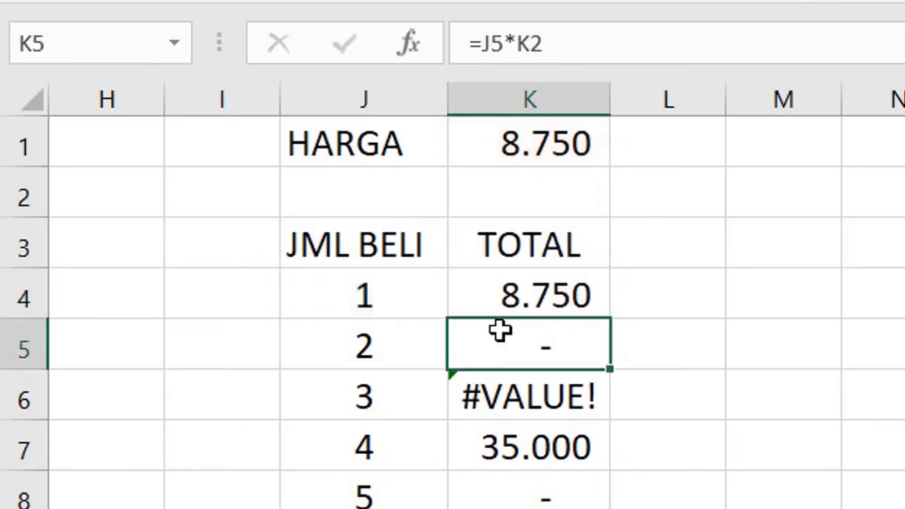
- Fill the K4 formula with the absolute price reference down the TOTAL column alongside the JML BELI quantities
click(525, 304)
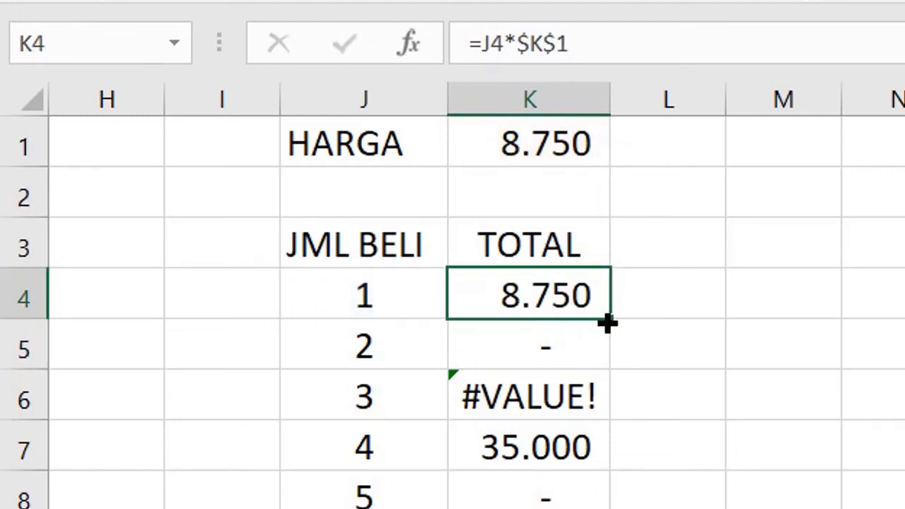
drag(608, 322, 608, 508)
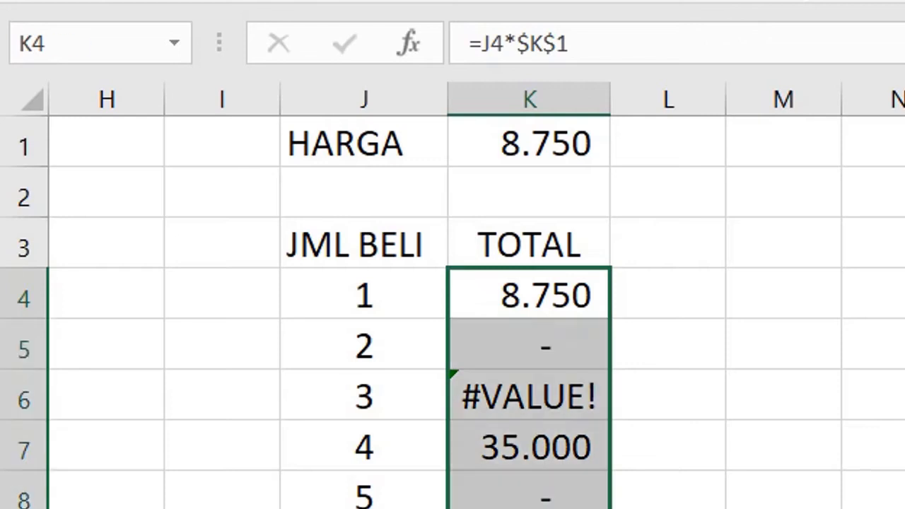
click(505, 302)
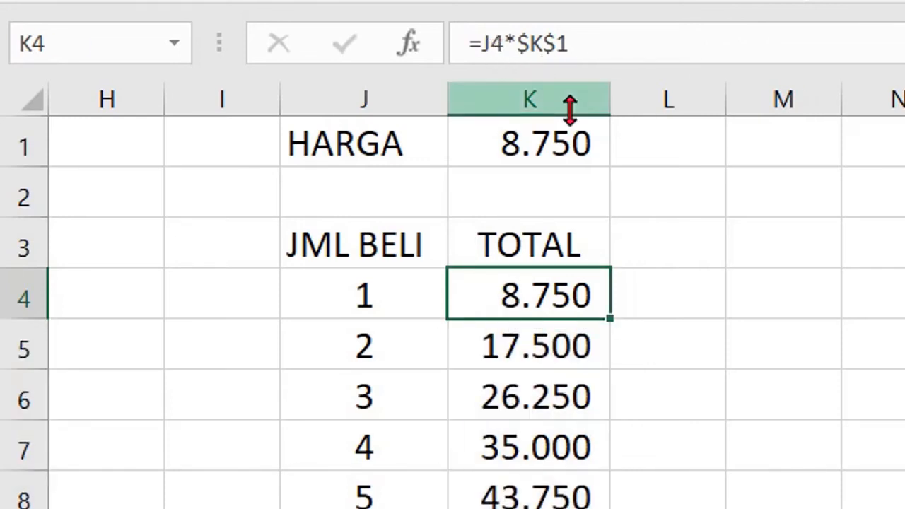
- Inspect the copied formulas in K5, K6 and K8 and the HARGA cell K1 that they all reference
click(554, 353)
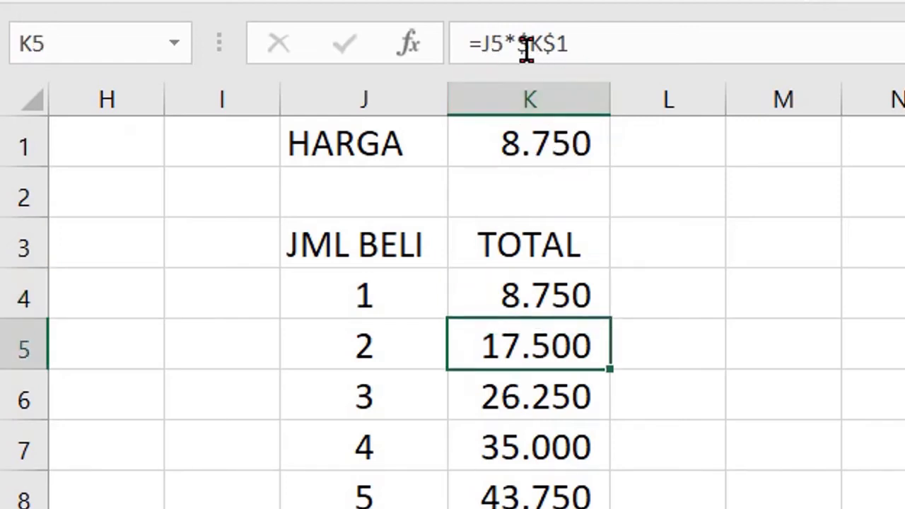
click(542, 384)
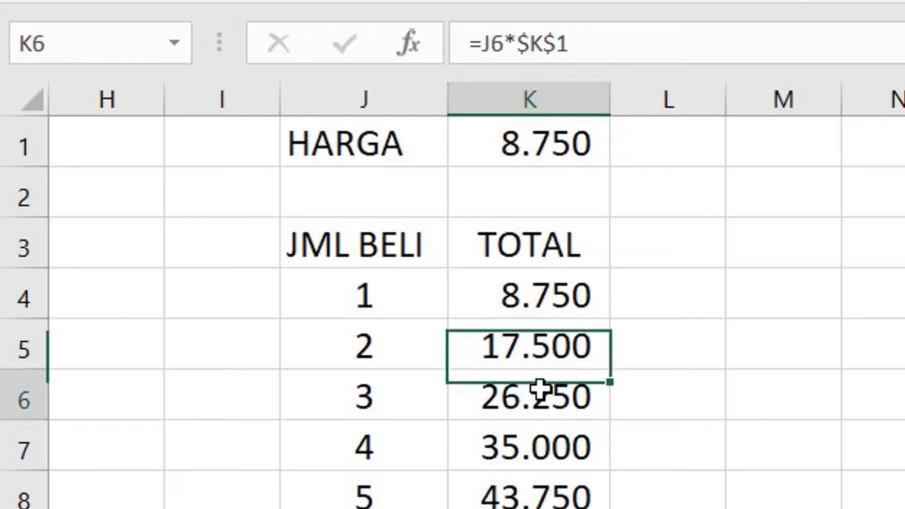
click(534, 485)
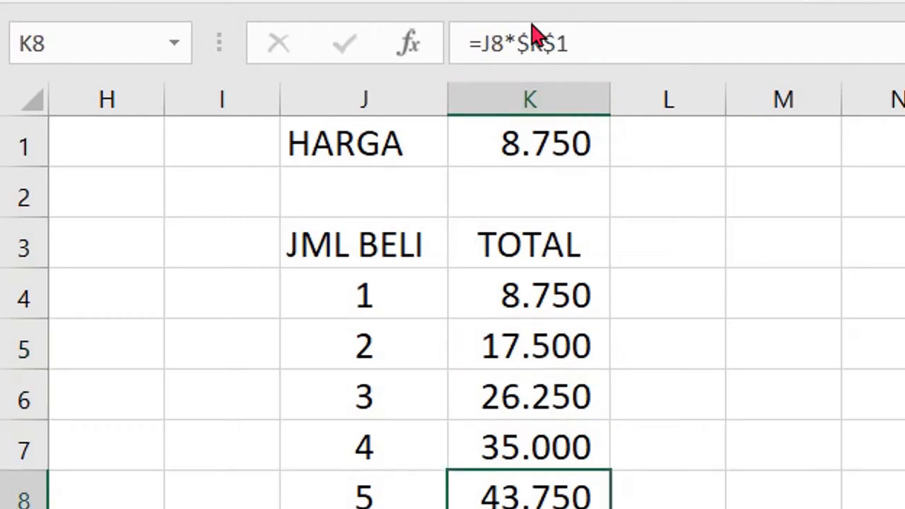
click(543, 145)
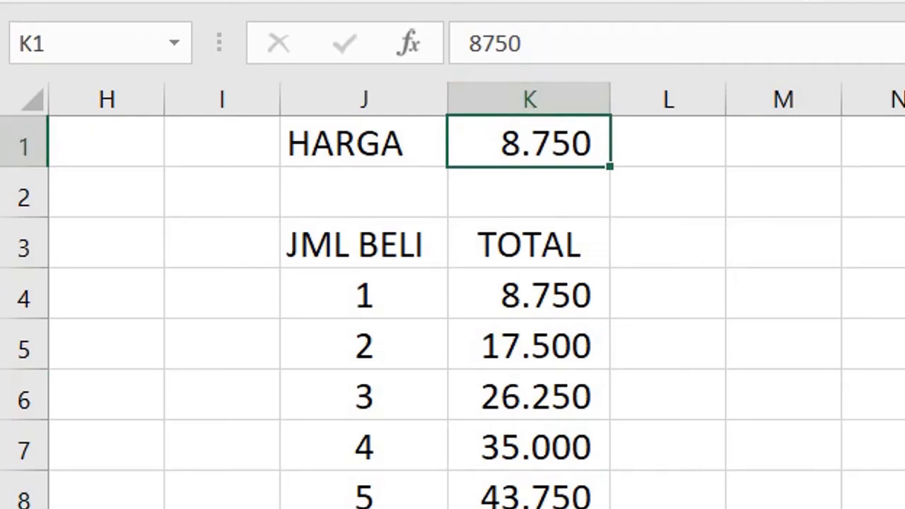
- Switch to the sheet with the fruit price table and review its Harga prices and the empty JAMBU TOTAL column
click(566, 508)
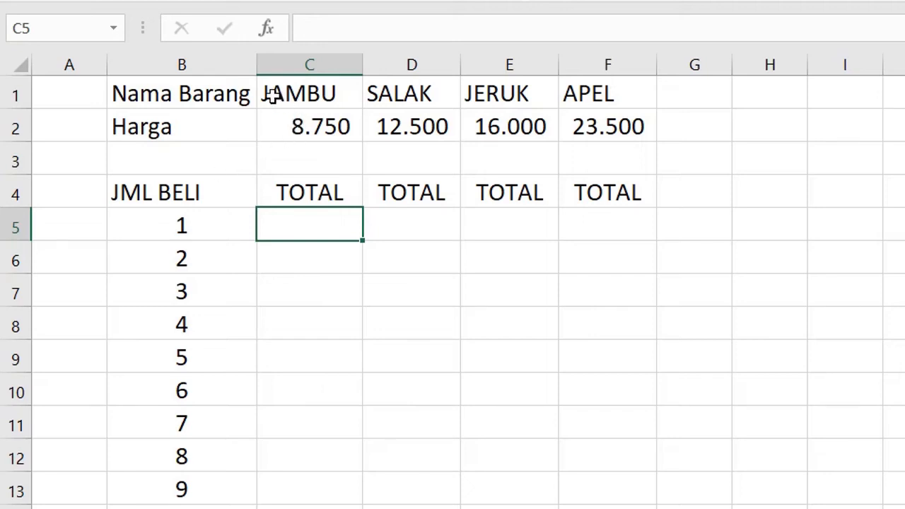
click(325, 120)
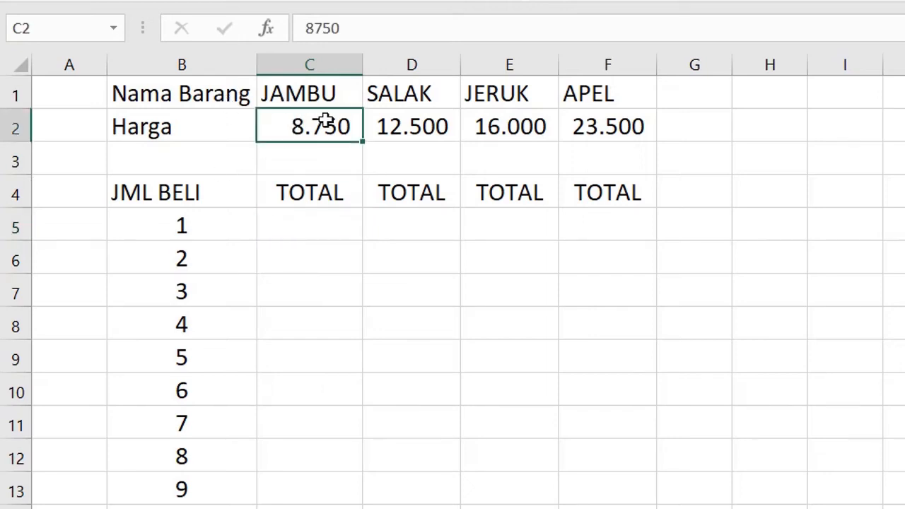
drag(325, 121, 630, 131)
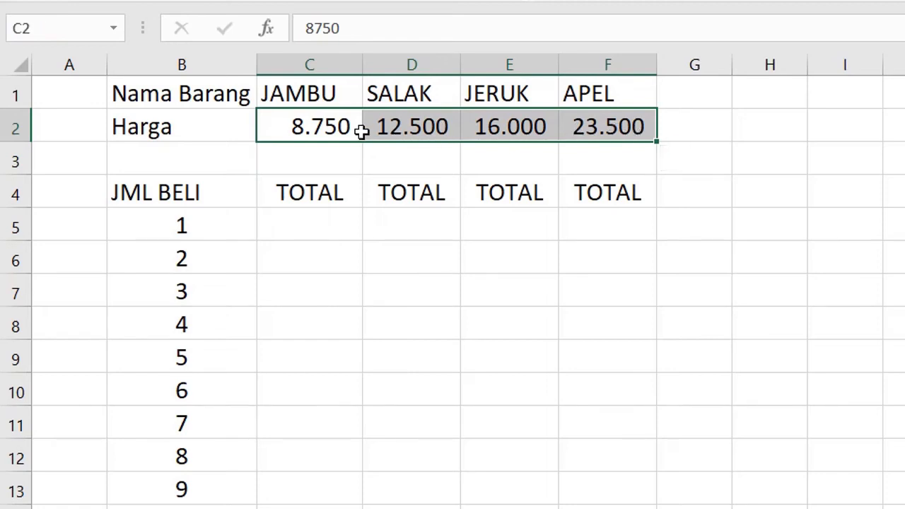
drag(309, 129, 606, 129)
drag(303, 233, 307, 508)
- Enter the formula =B5*$C$2 in C5 to multiply the first JML BELI quantity by the fixed JAMBU price
click(306, 227)
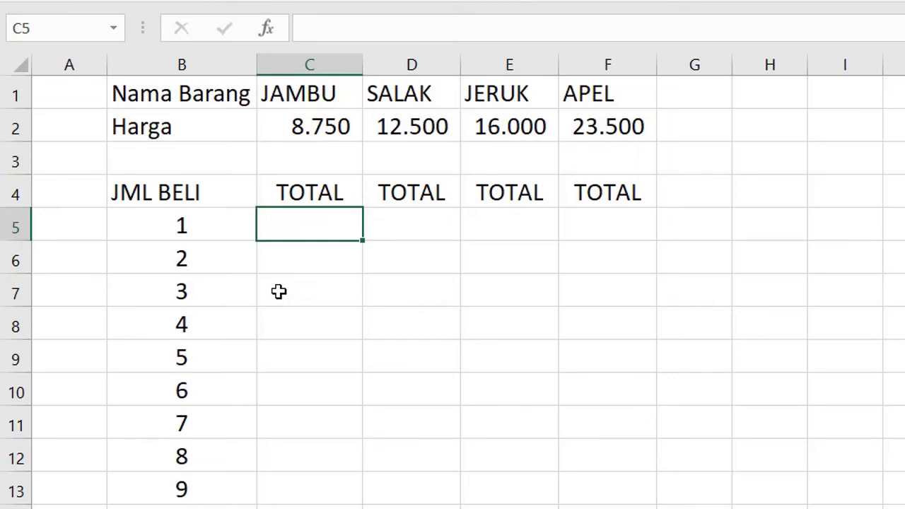
text(=)
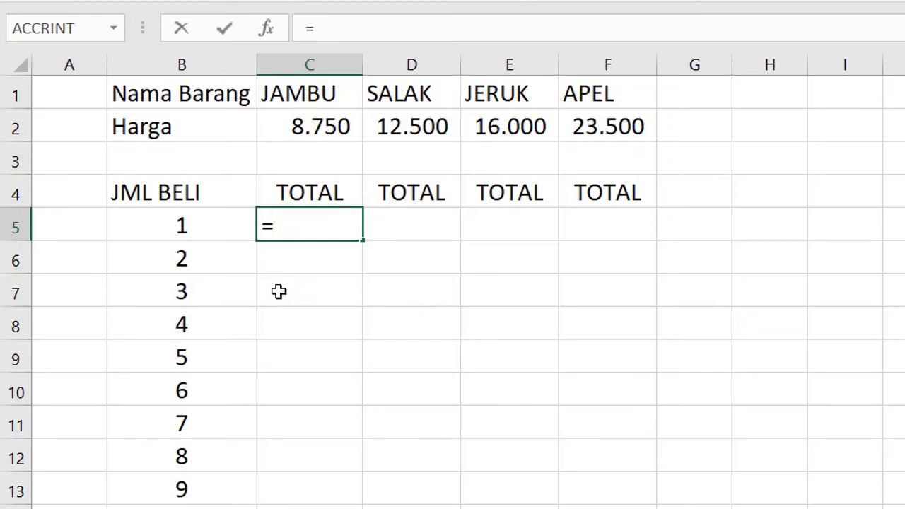
key(Left)
key(Left)
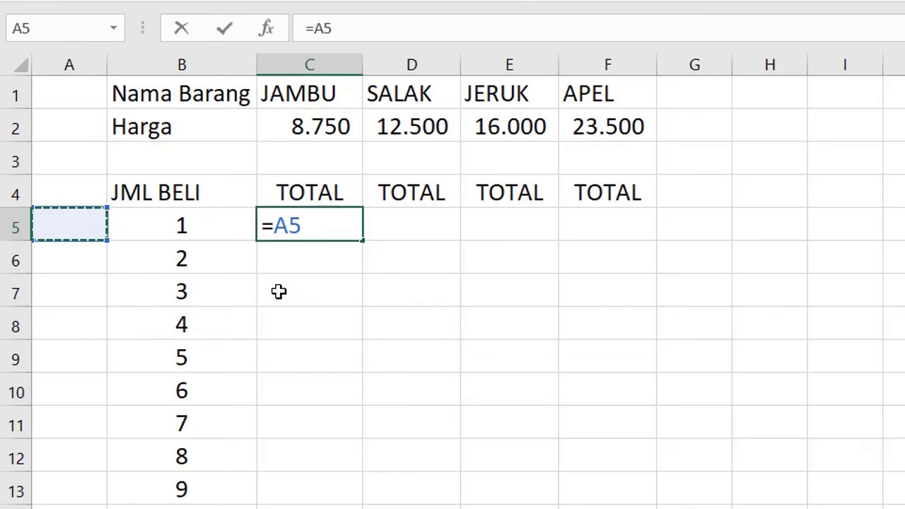
key(Right)
text(*)
key(Up)
key(Up)
key(Up)
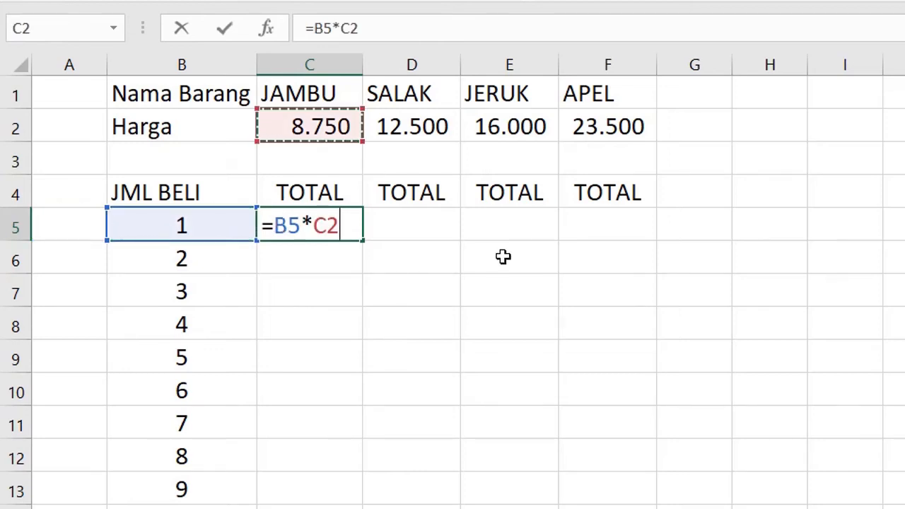
key(F4)
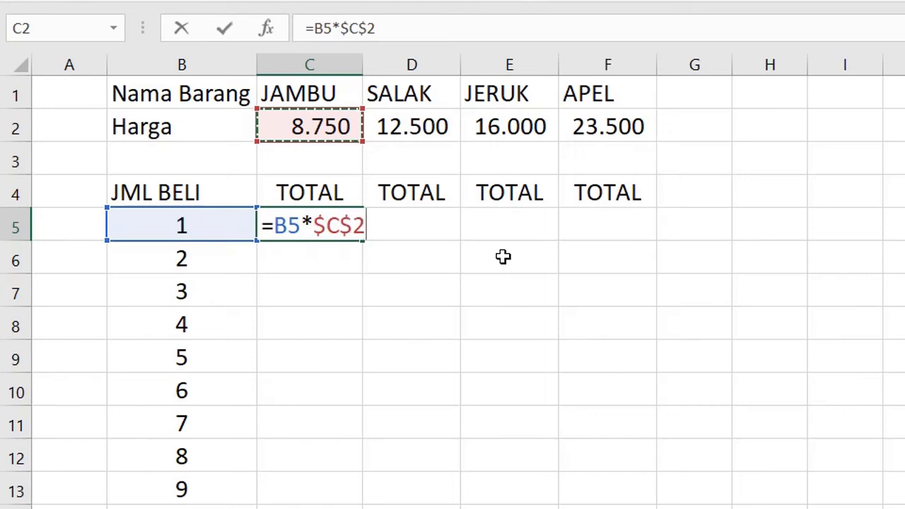
key(Return)
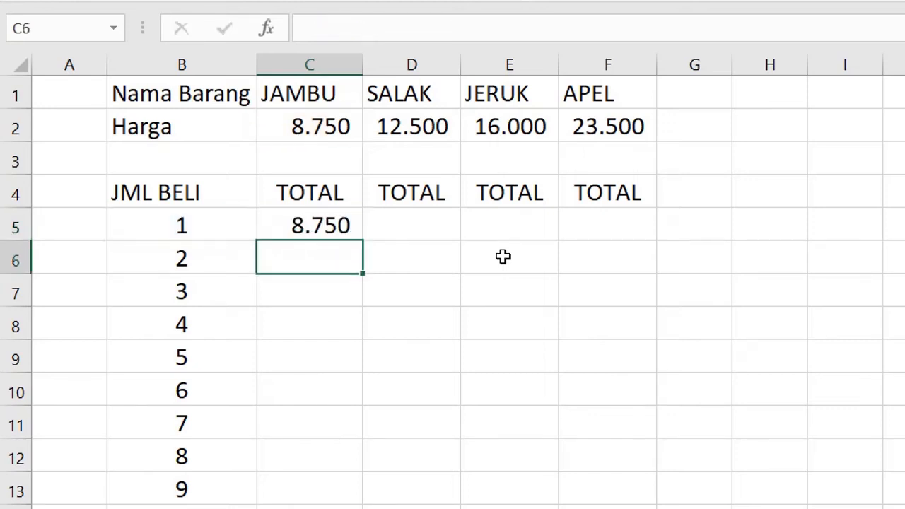
- Fill the C5 formula down the JAMBU TOTAL column alongside the JML BELI quantities
key(Up)
double_click(363, 241)
click(313, 256)
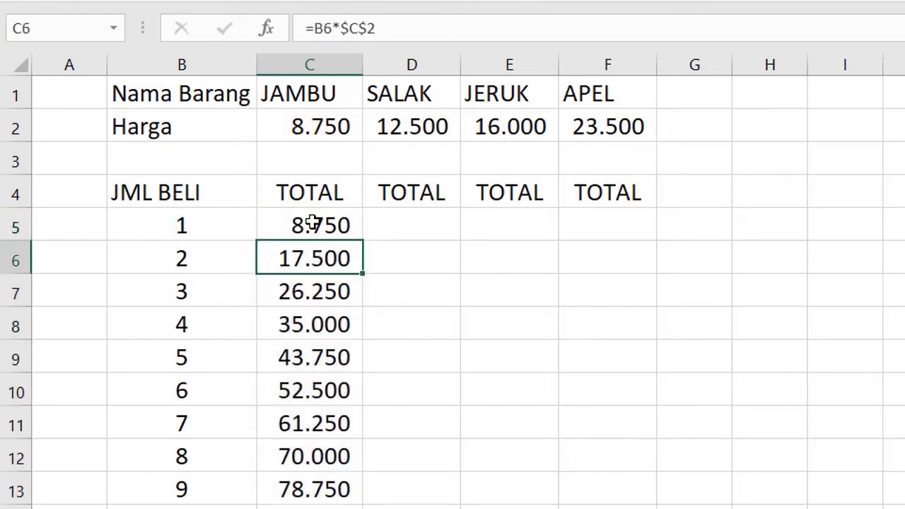
- Inspect the copied formulas in the JAMBU TOTAL column and the price cell C2 that they reference
click(314, 223)
key(ctrl+shift+Down)
click(328, 302)
click(312, 365)
click(316, 132)
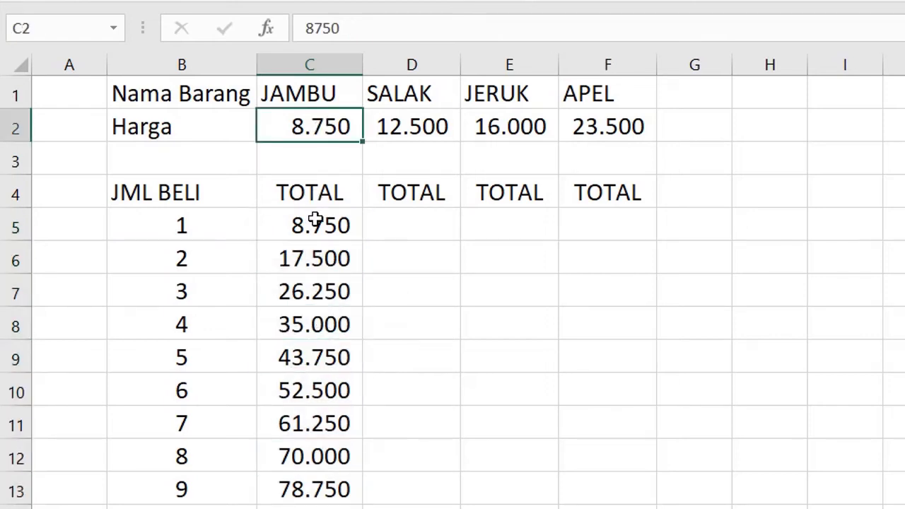
- Fill the JAMBU TOTAL formulas from C5 downward across the SALAK, JERUK and APEL columns, through column F
drag(316, 220, 299, 506)
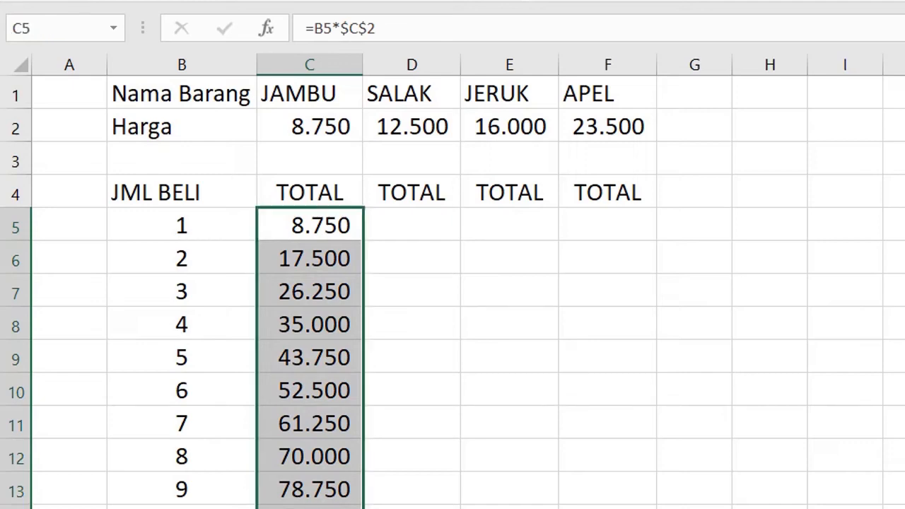
drag(364, 506, 608, 506)
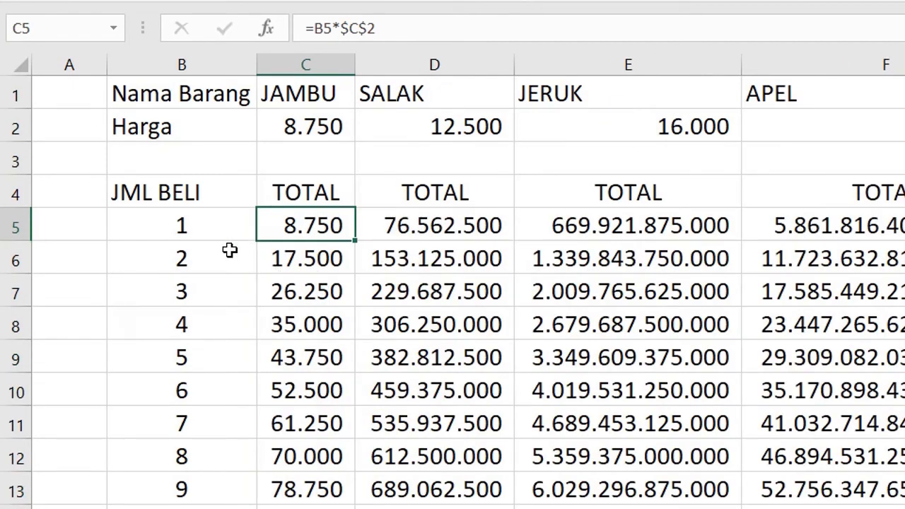
- Compare the copied JERUK formula in E5 with the JML BELI quantity in B5 and the prices in row 2
click(187, 225)
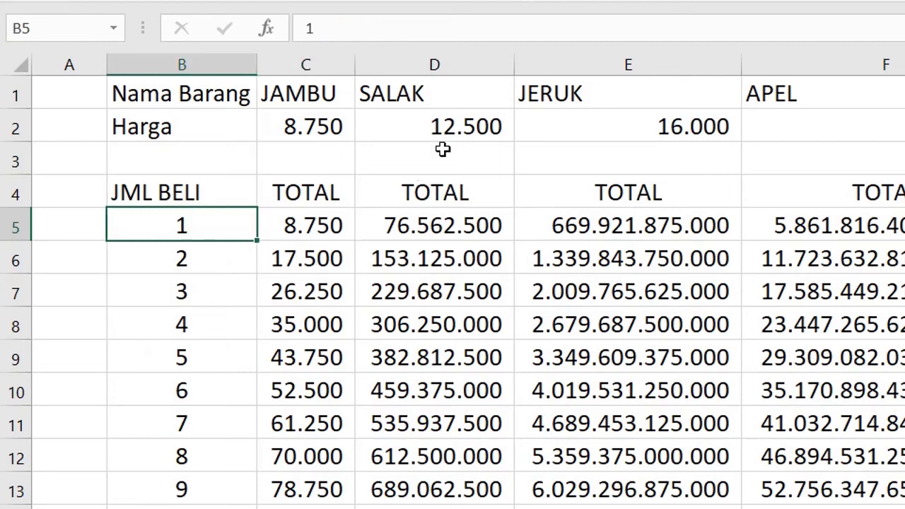
click(452, 121)
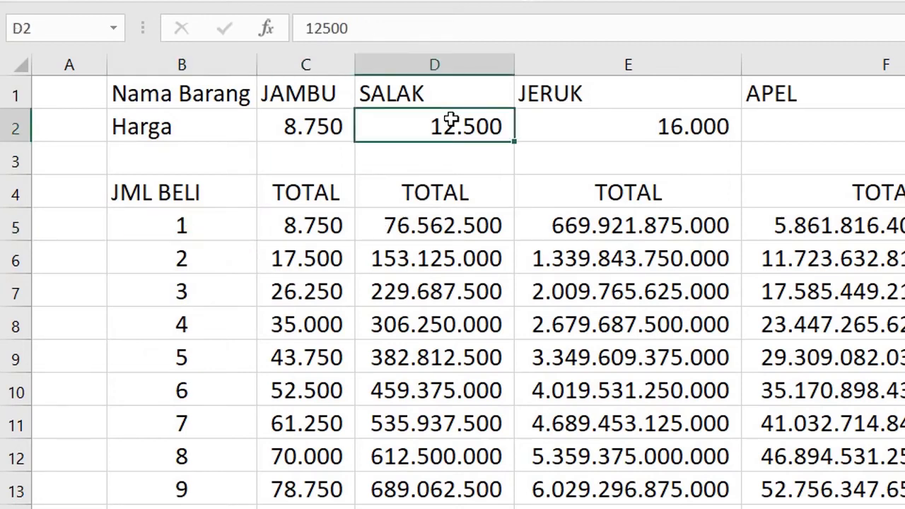
click(602, 226)
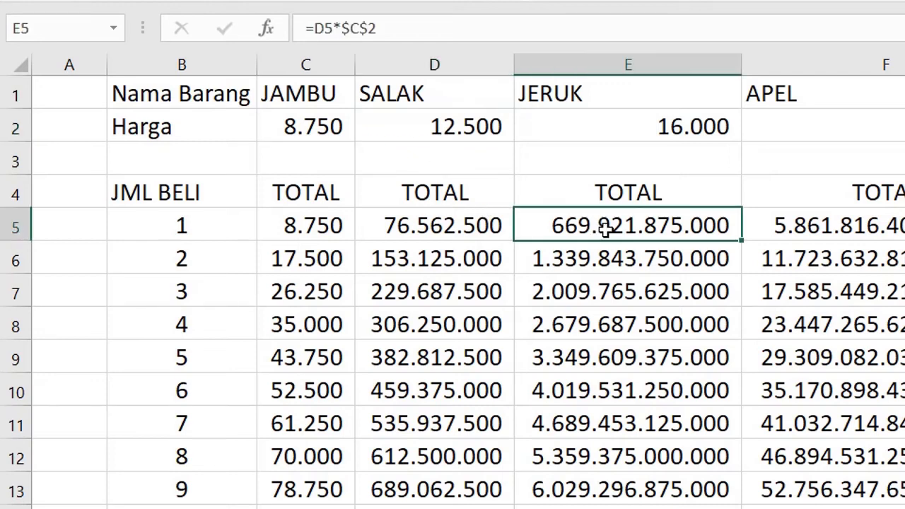
click(181, 228)
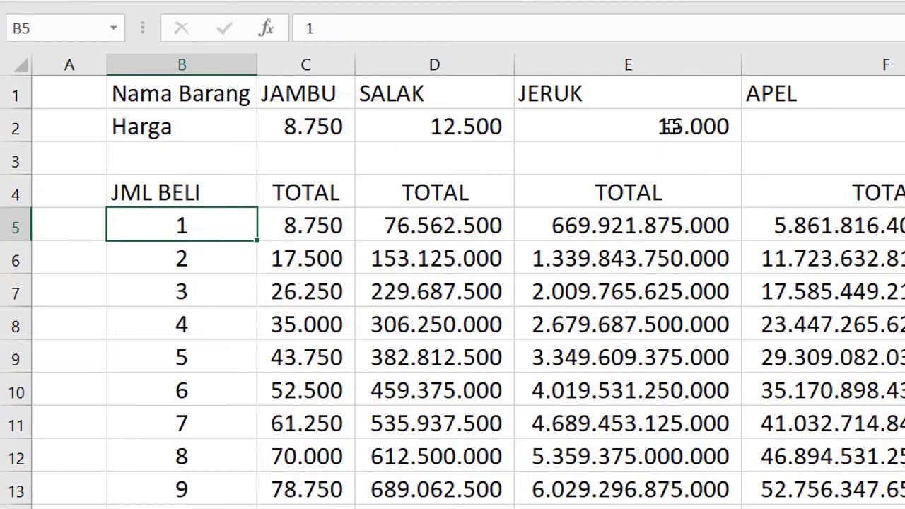
- Inspect the JAMBU TOTAL formulas from C5 down to C9 against price cell C2, alongside the JERUK price and the copied SALAK to APEL totals
click(671, 125)
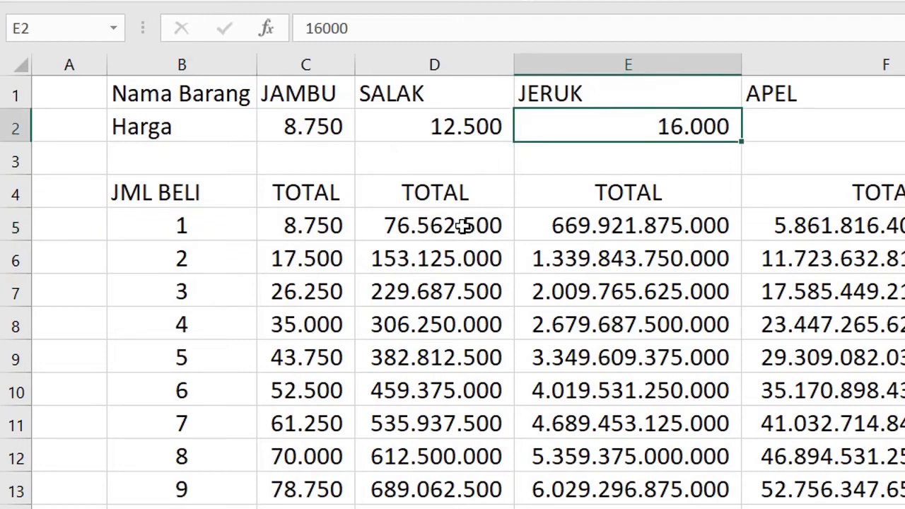
drag(463, 225, 870, 507)
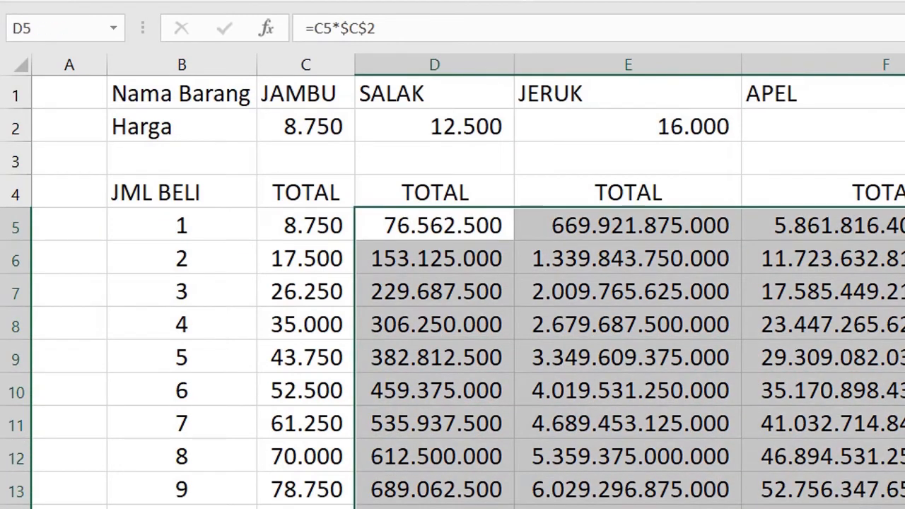
click(628, 507)
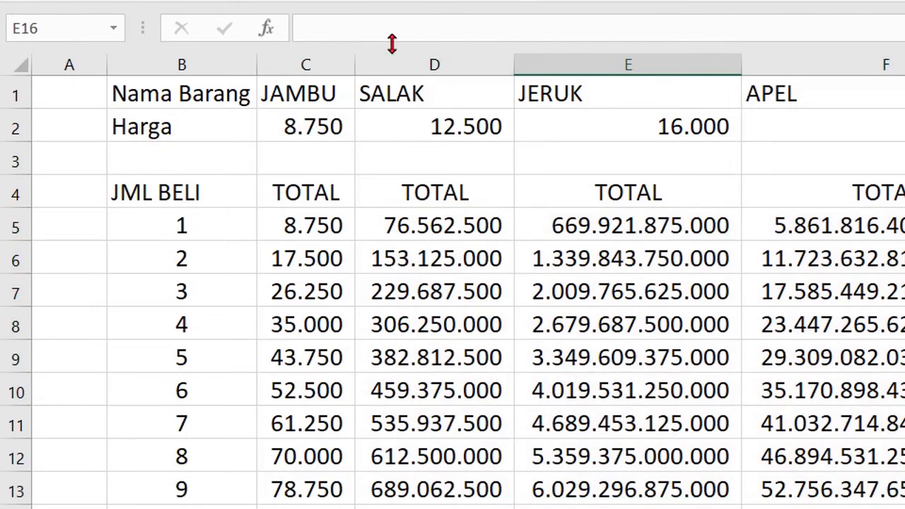
click(322, 224)
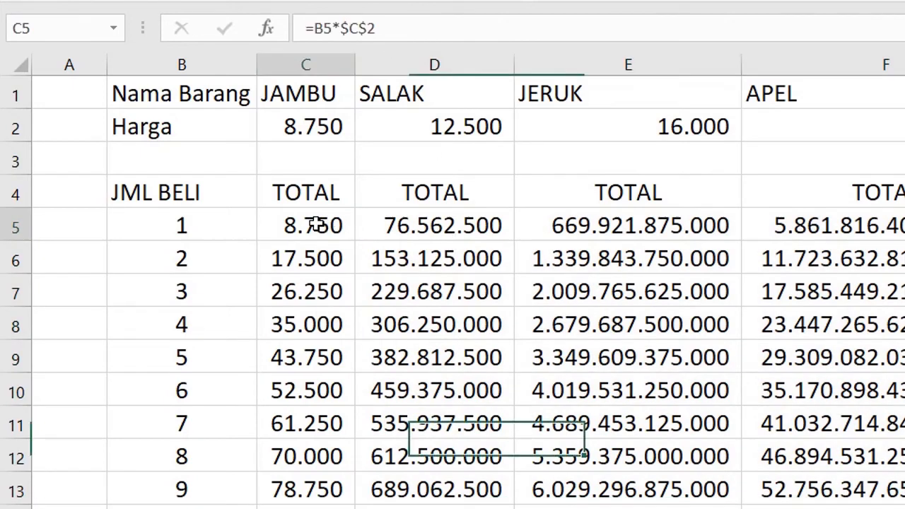
drag(311, 224, 294, 504)
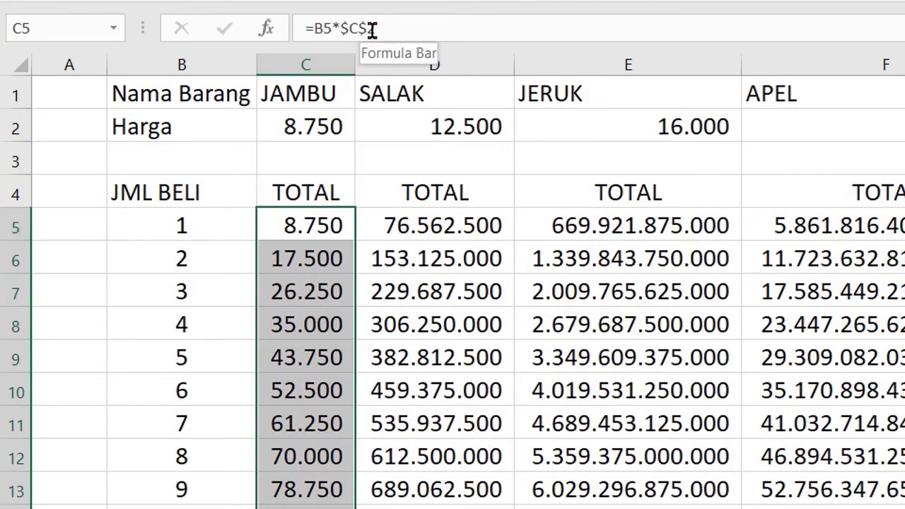
click(314, 126)
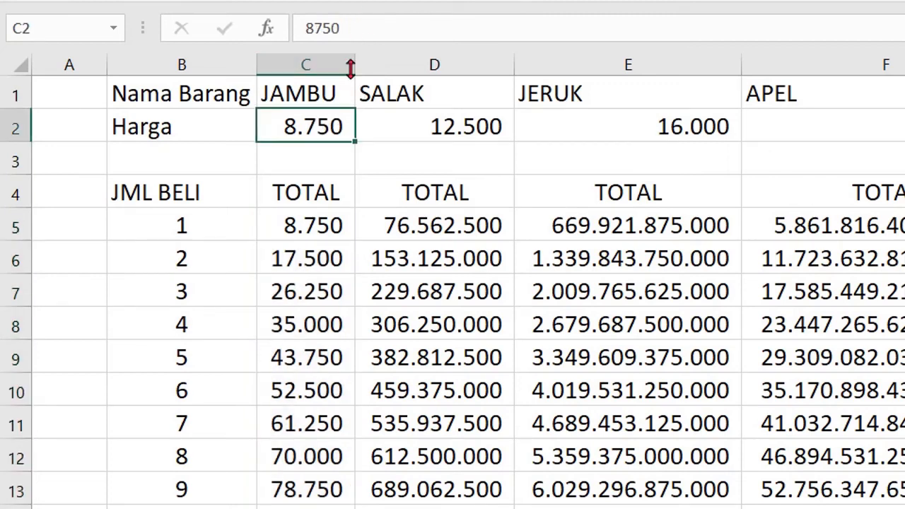
click(314, 227)
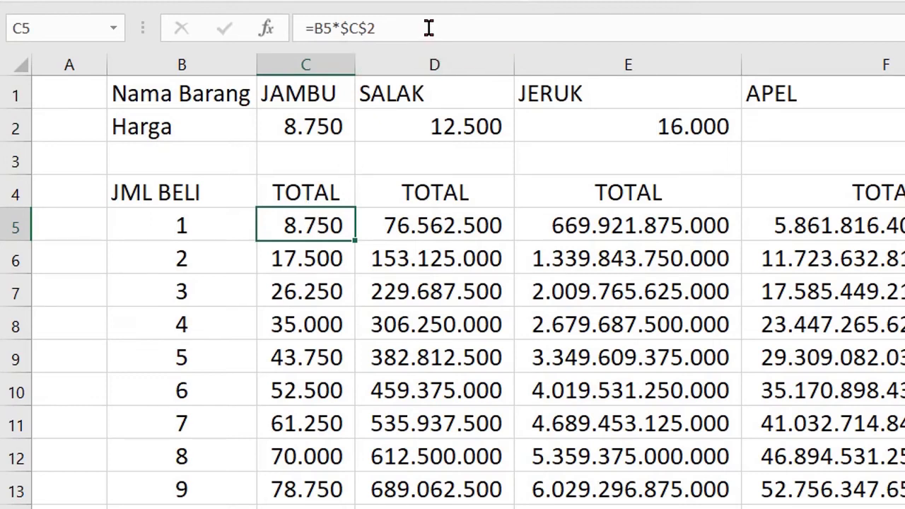
key(Down)
key(Down)
key(Down)
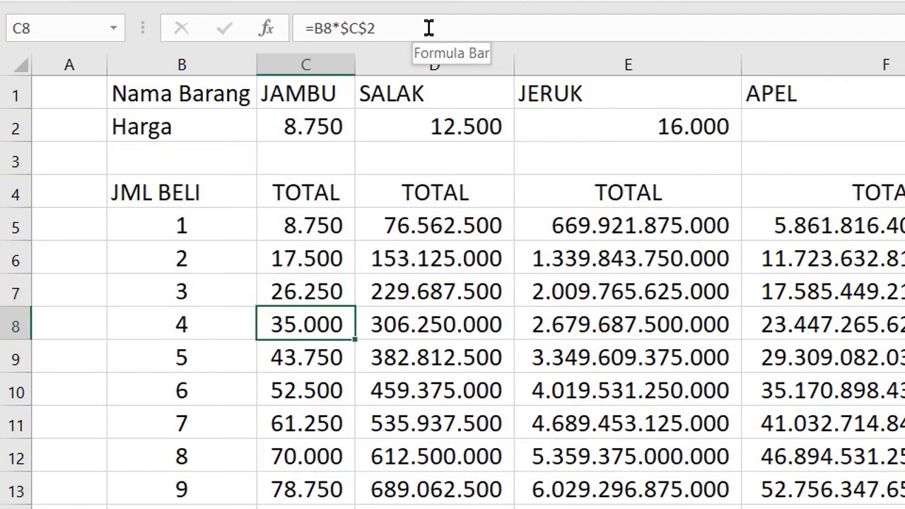
key(Down)
key(Down)
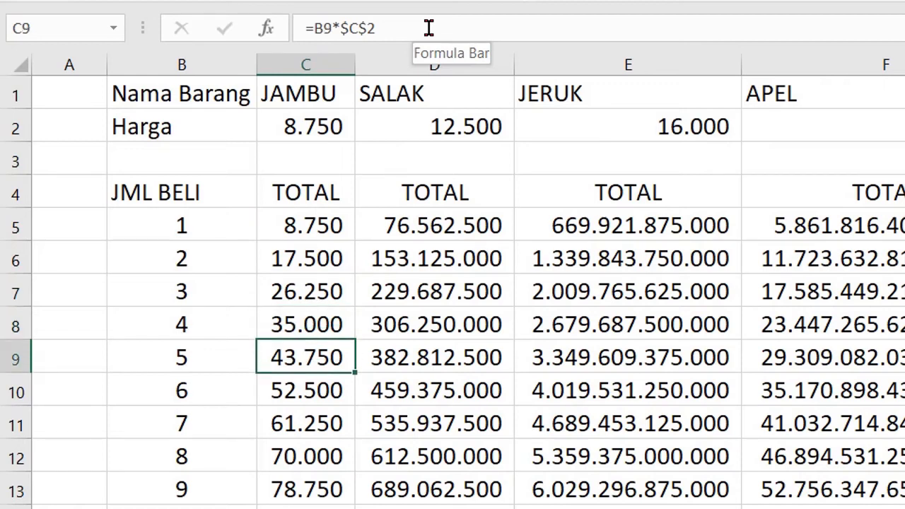
- Compare the TOTAL formulas in C5 and D5 with the quantity cell B5 and the price cell C2
click(318, 225)
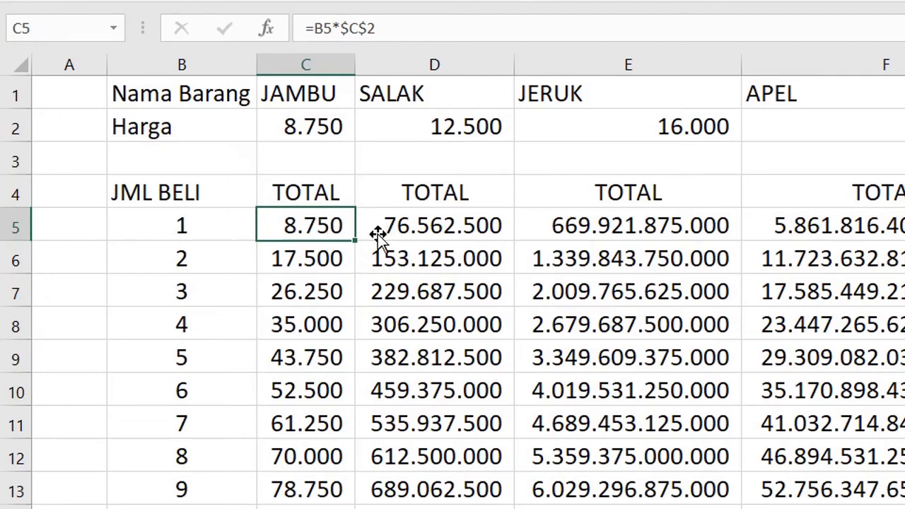
click(422, 231)
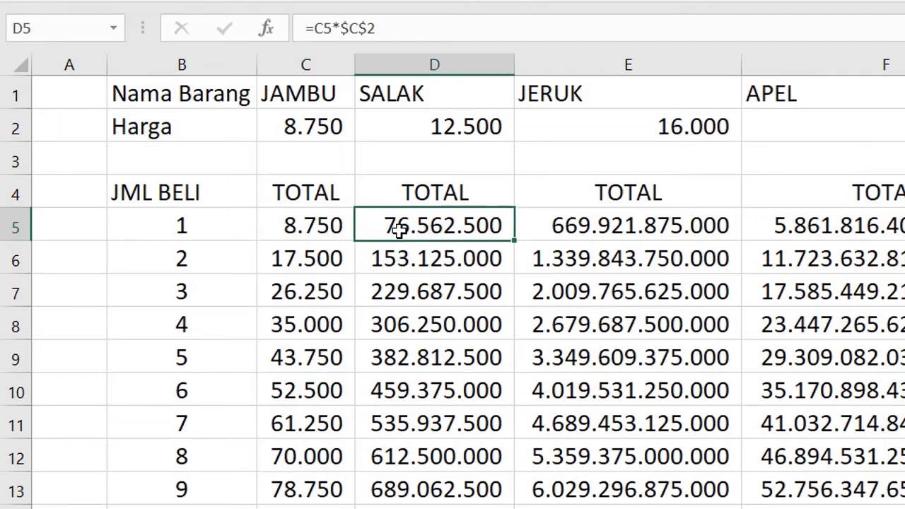
click(290, 228)
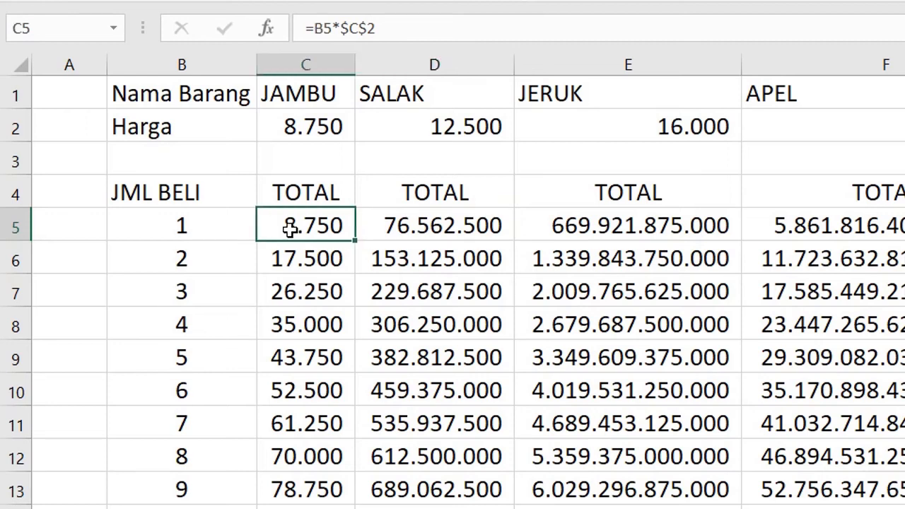
click(434, 231)
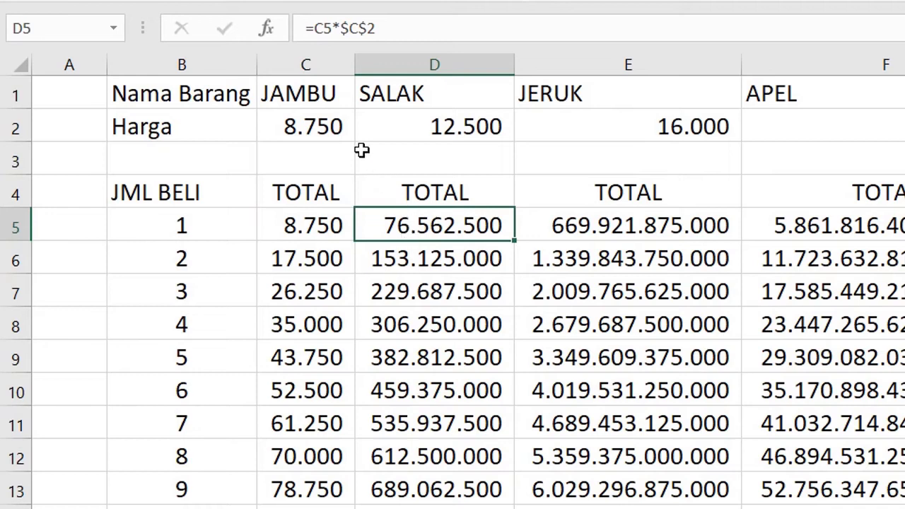
click(311, 119)
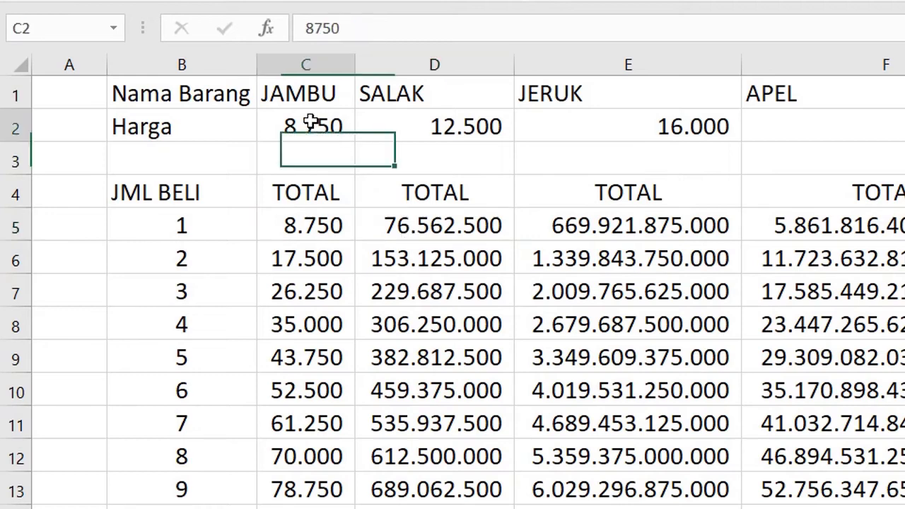
click(413, 230)
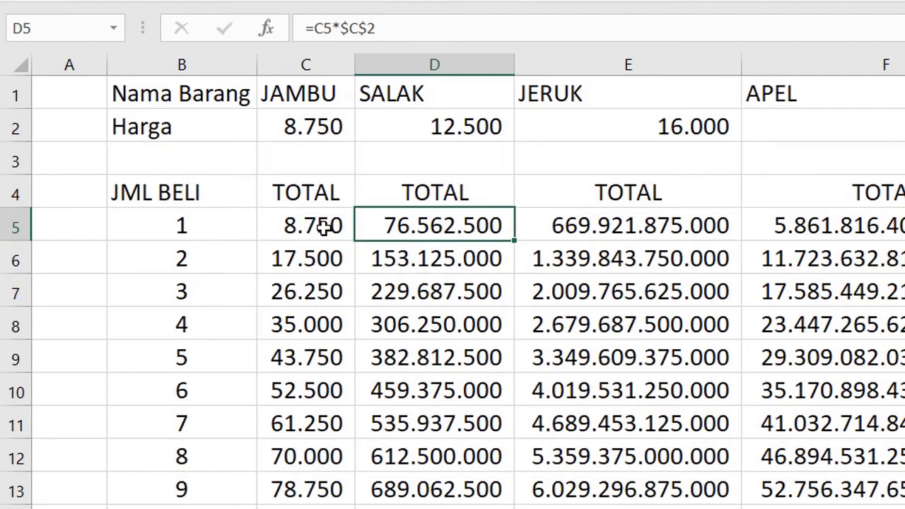
click(293, 226)
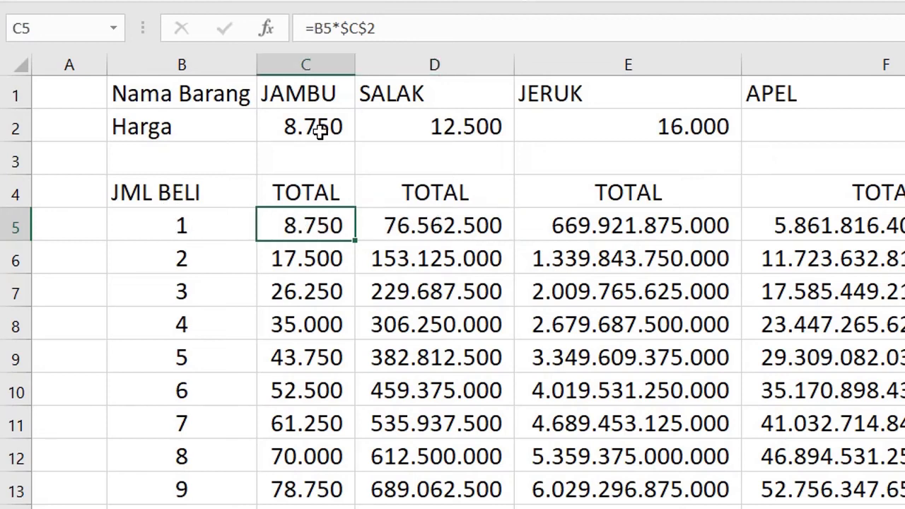
click(150, 216)
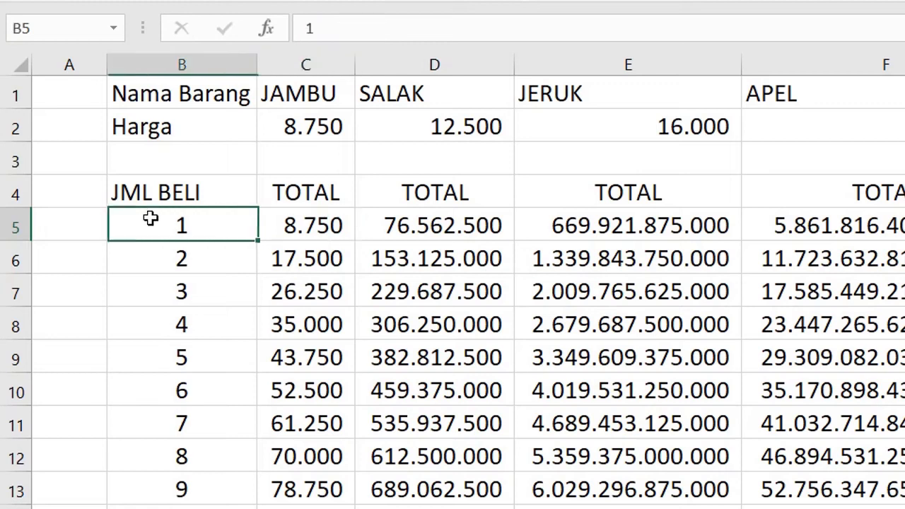
click(287, 222)
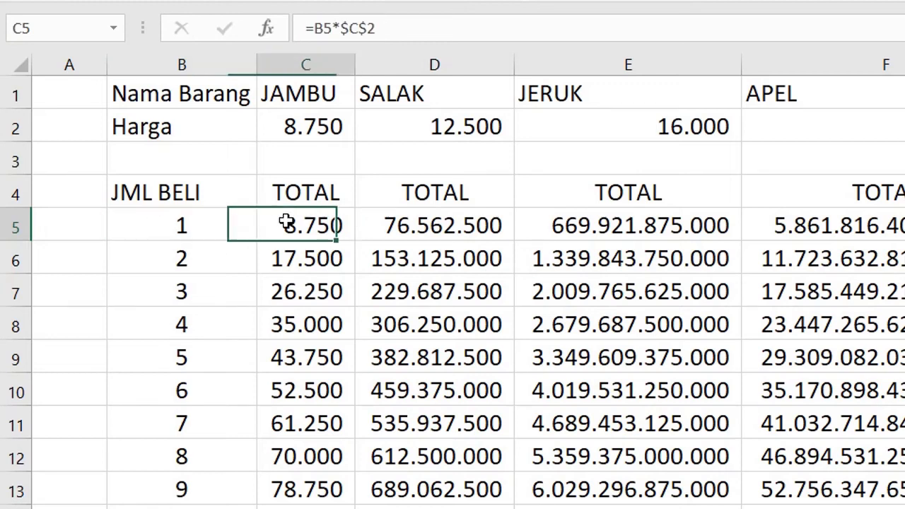
click(412, 226)
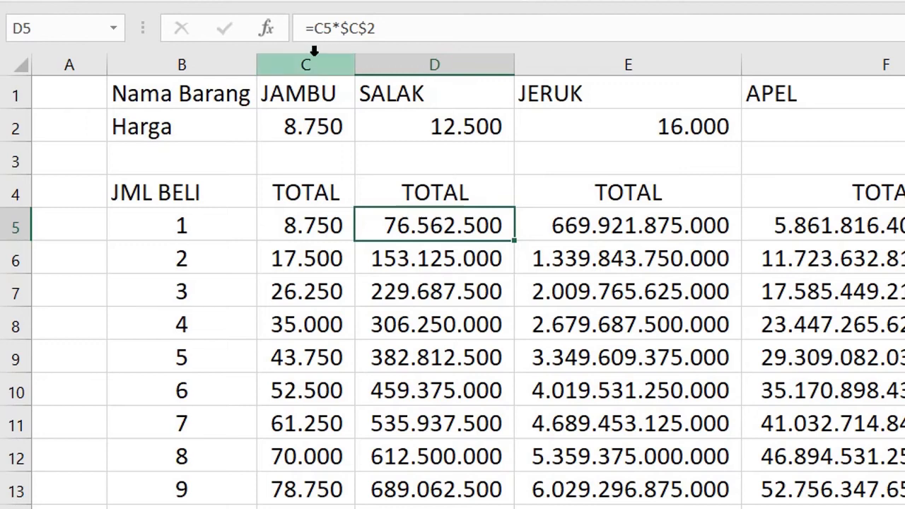
click(302, 224)
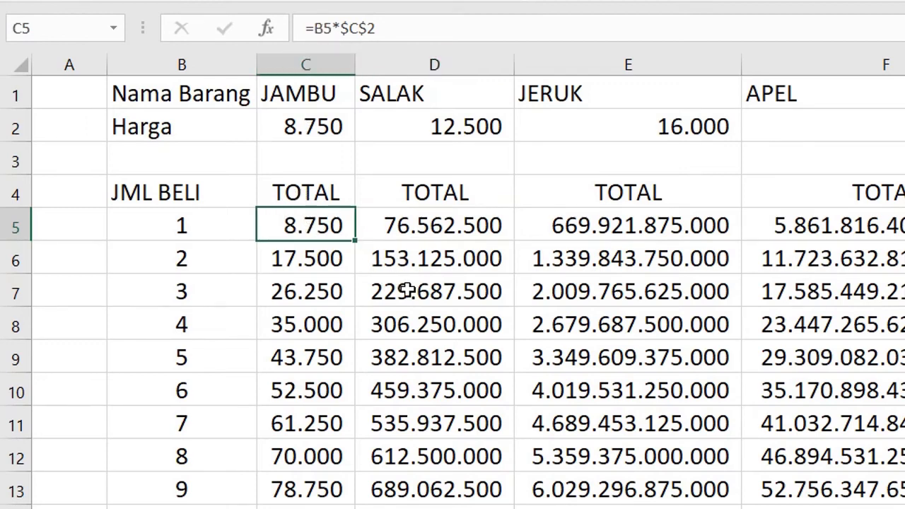
click(426, 221)
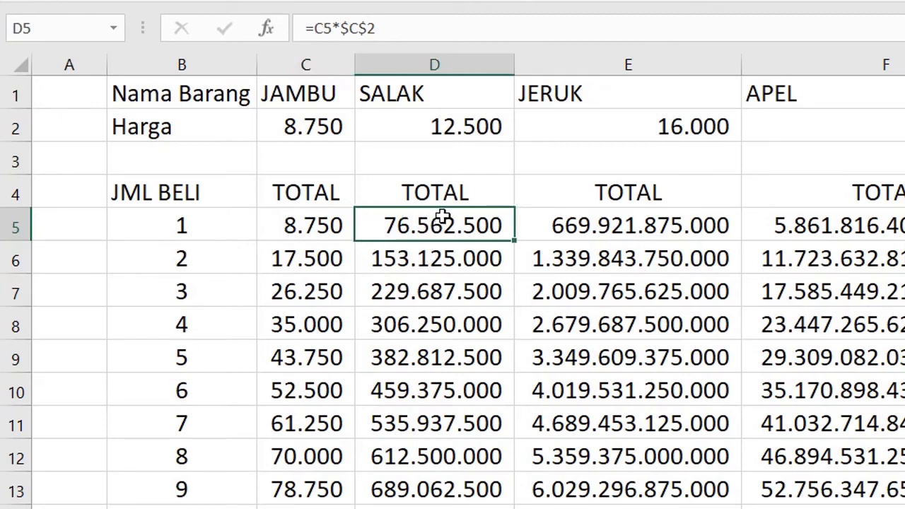
click(297, 227)
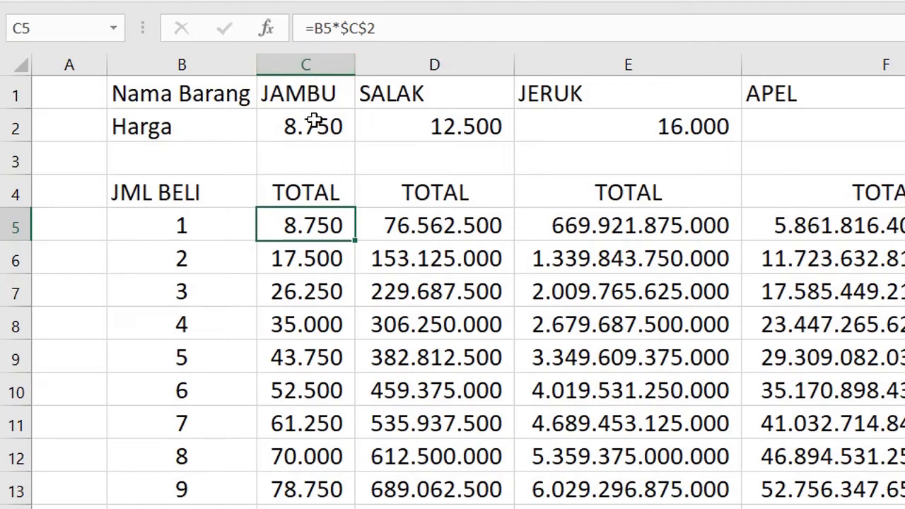
- Review price row 2 and quantity cell B5, and refill the C5 formula down the JAMBU TOTAL column
click(14, 128)
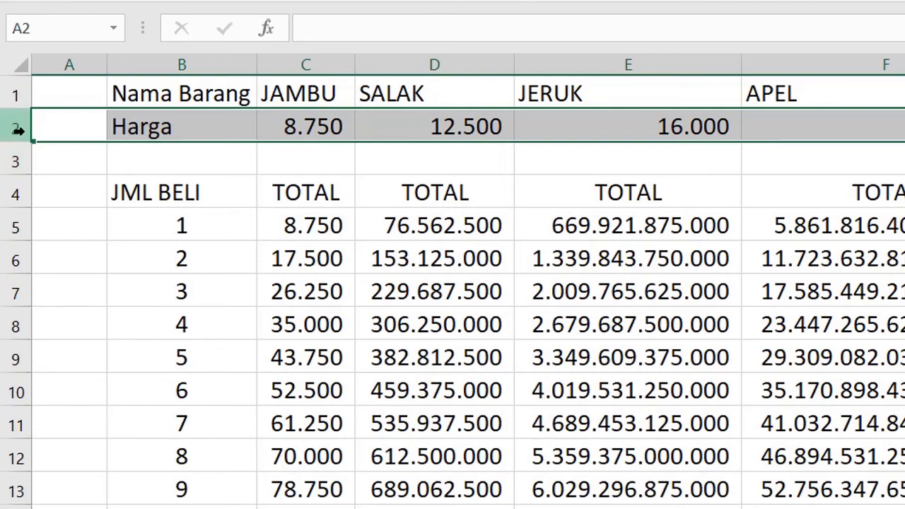
click(286, 225)
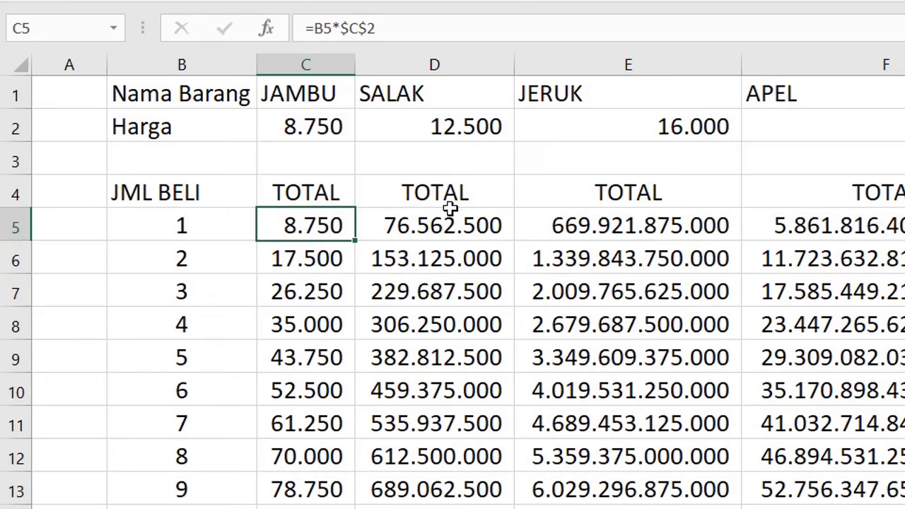
click(171, 218)
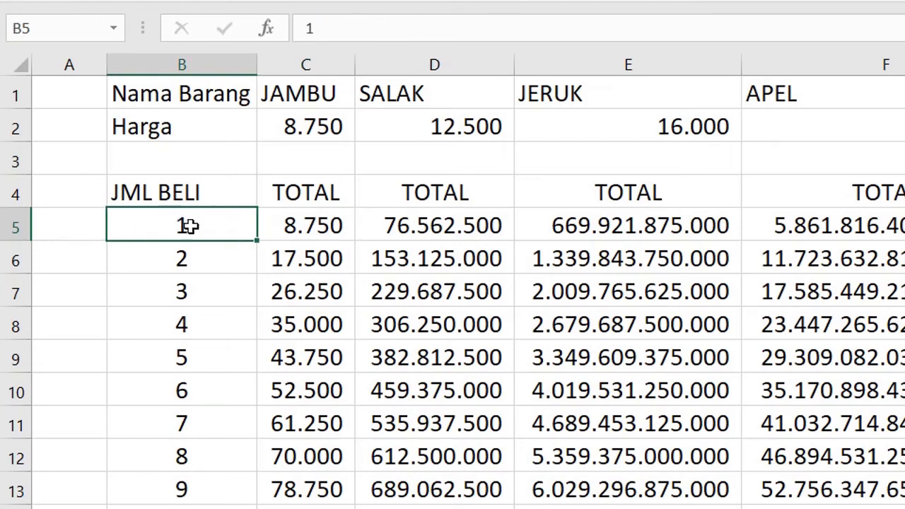
click(322, 234)
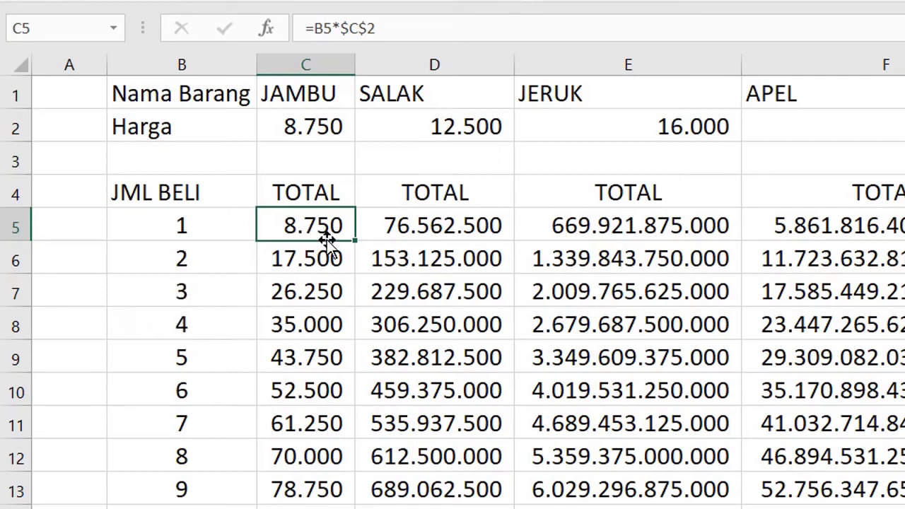
drag(356, 241, 325, 493)
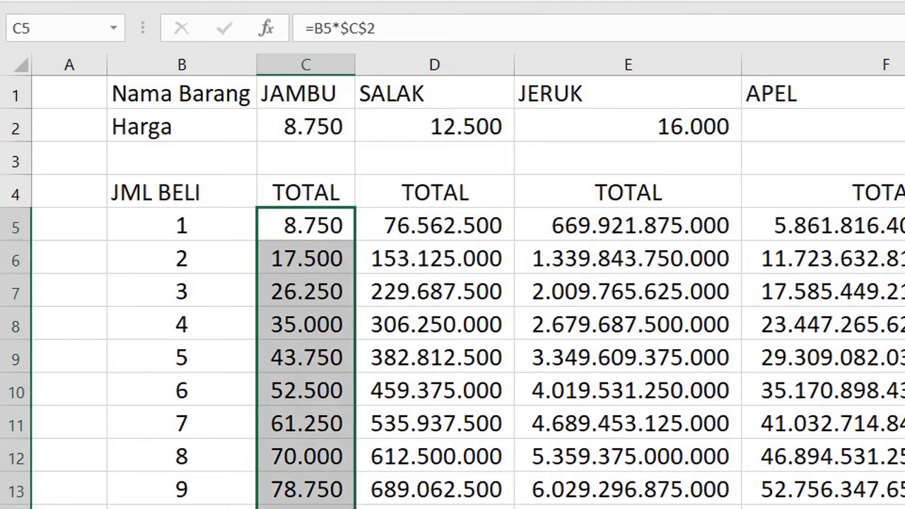
click(310, 224)
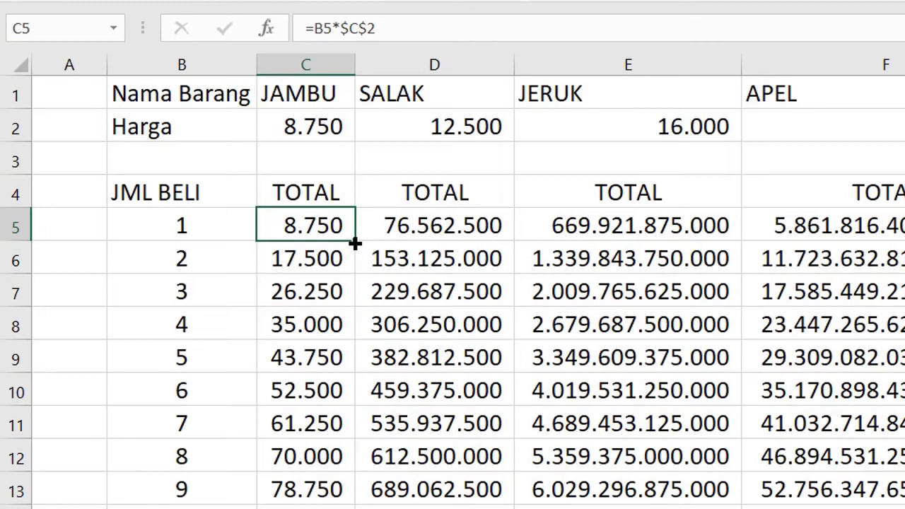
- Review the quantities in column B and refill the C5 formula across row 5 through the APEL column
click(190, 64)
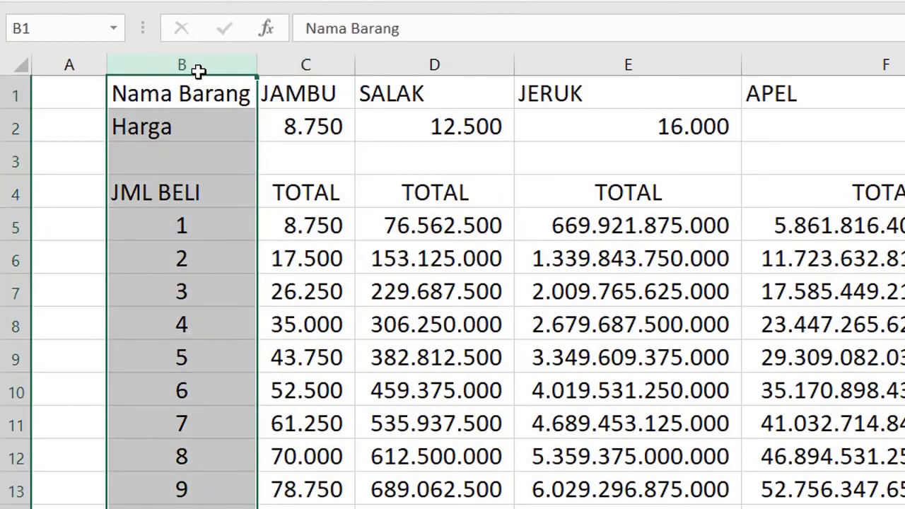
click(183, 226)
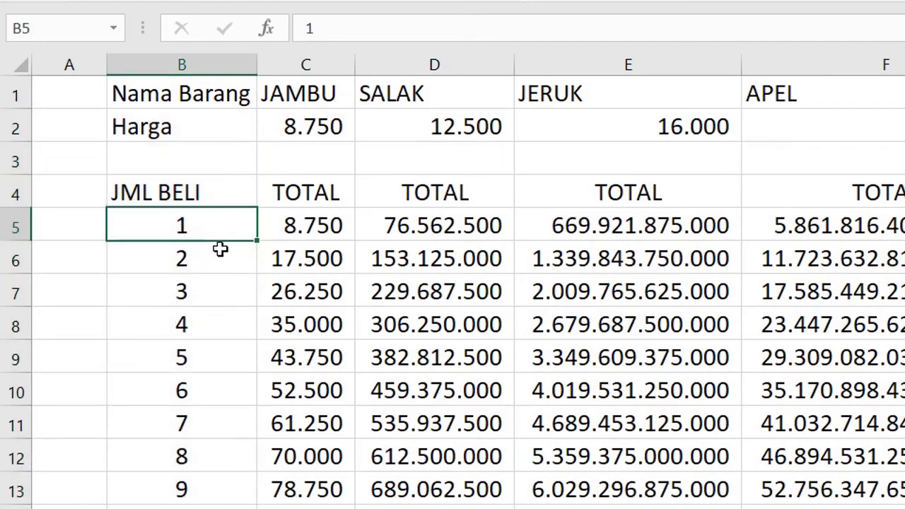
click(333, 233)
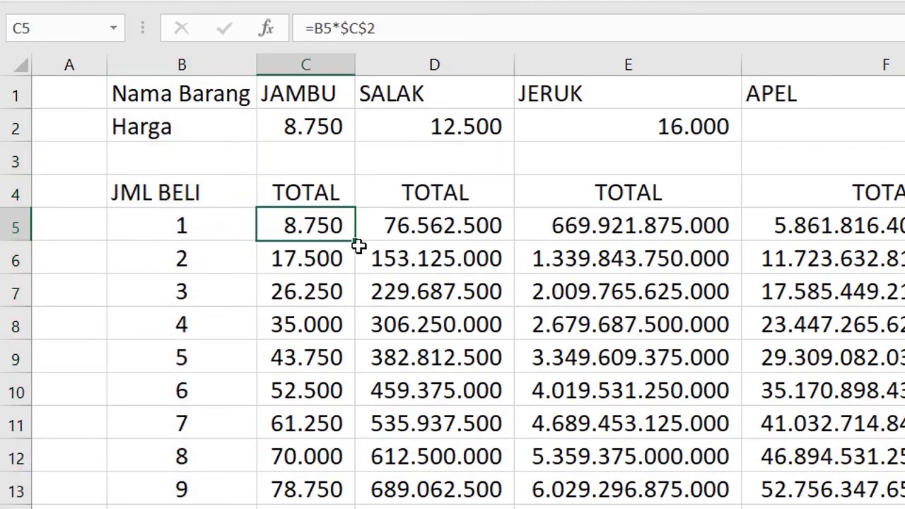
drag(356, 245, 904, 239)
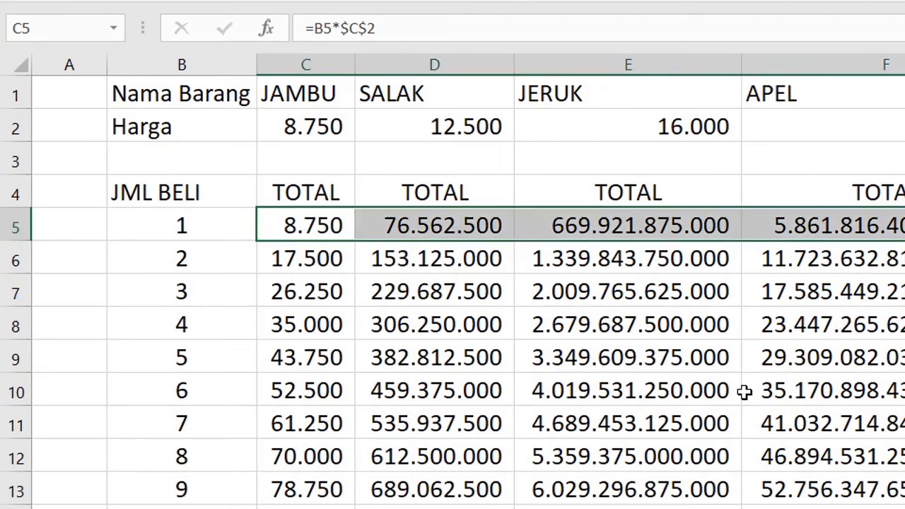
- Clear the TOTAL formulas from row 6 down in columns C to F and in row 5 of SALAK to APEL, keeping only C5
click(663, 417)
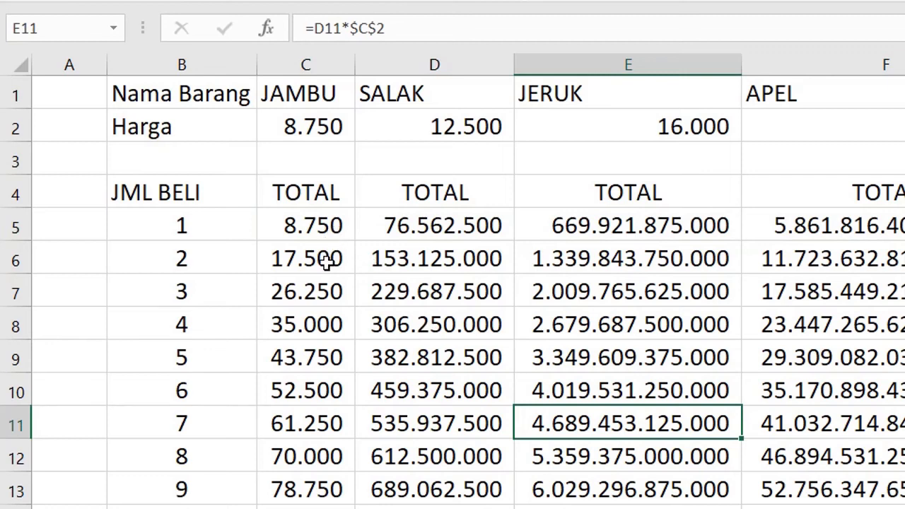
drag(328, 261, 895, 505)
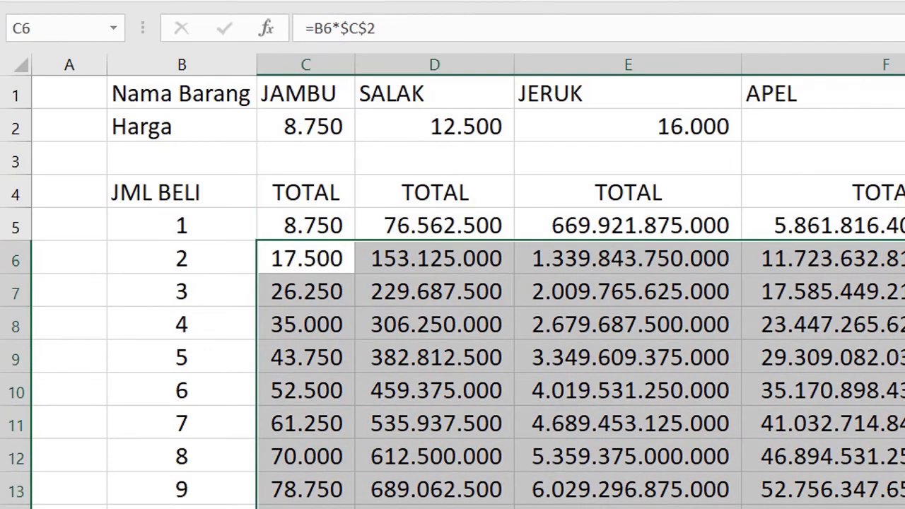
key(Delete)
drag(479, 228, 816, 255)
key(Delete)
click(300, 230)
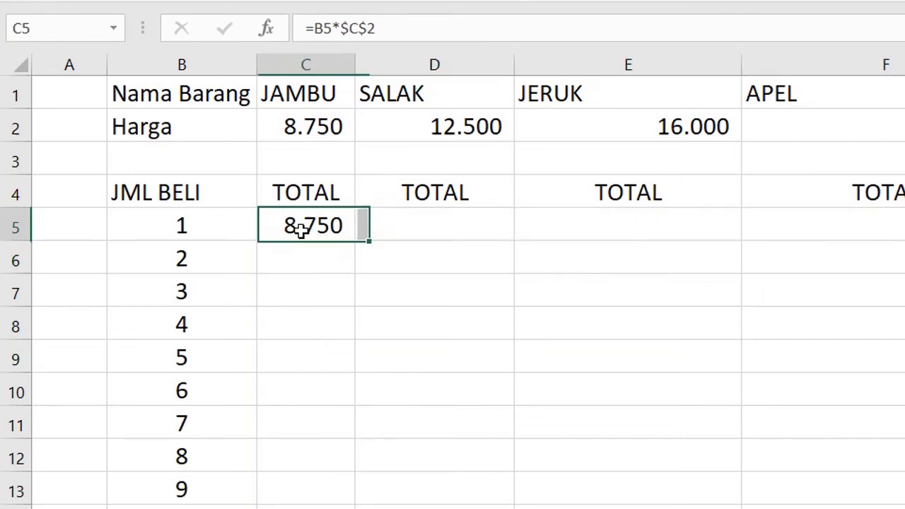
- Clear C5 and begin its new formula with the JAMBU price locked by row only, =C$2
key(Delete)
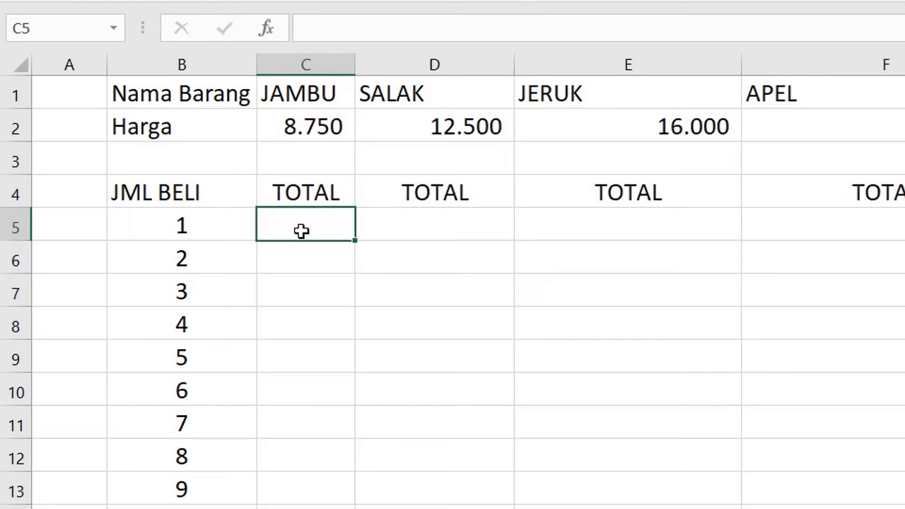
text(=)
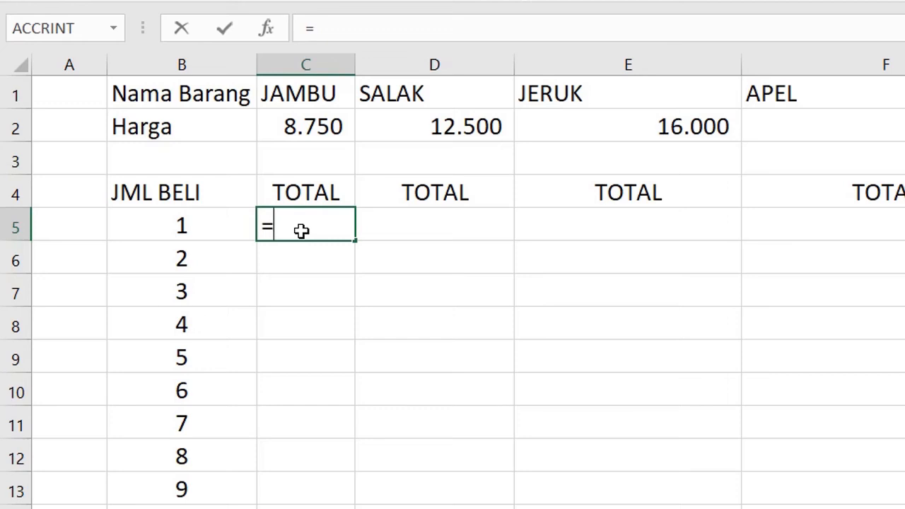
key(Up)
key(Up)
key(Up)
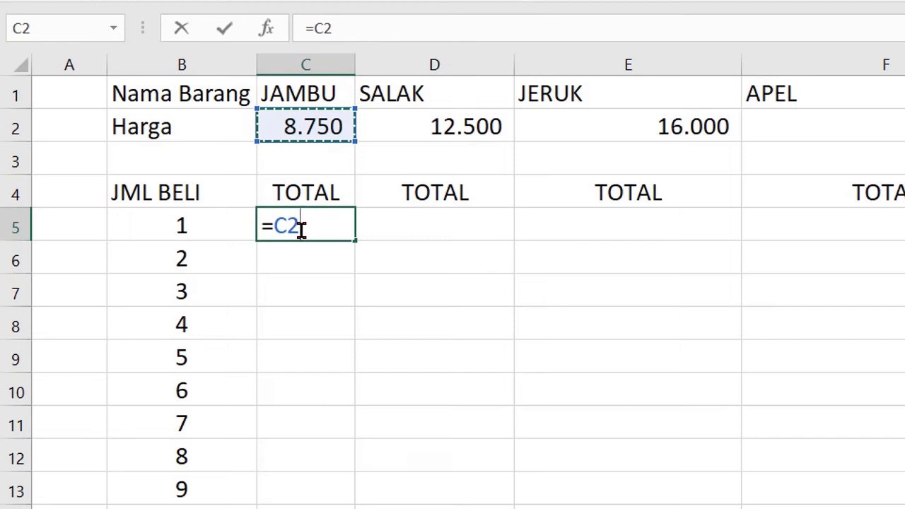
key(F4)
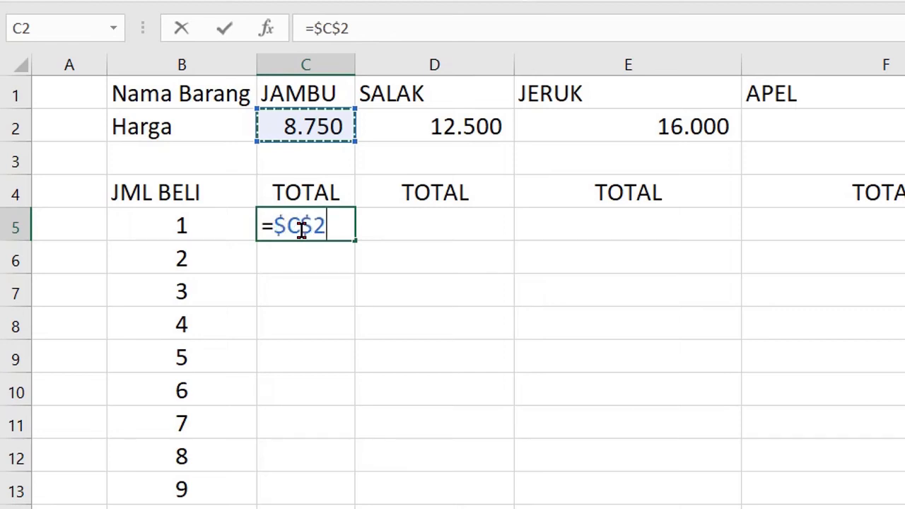
key(F4)
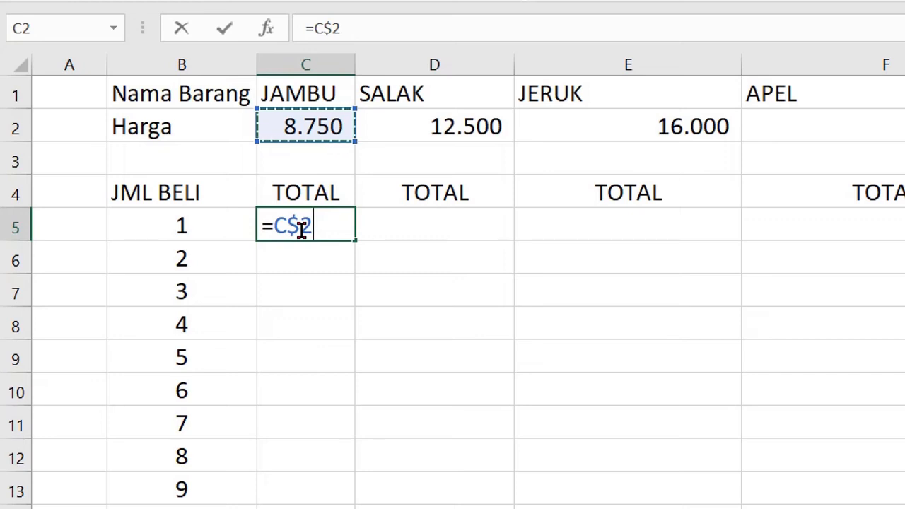
- Complete the C5 formula as =C$2*$B5, locking only the column of the quantity reference
text(*)
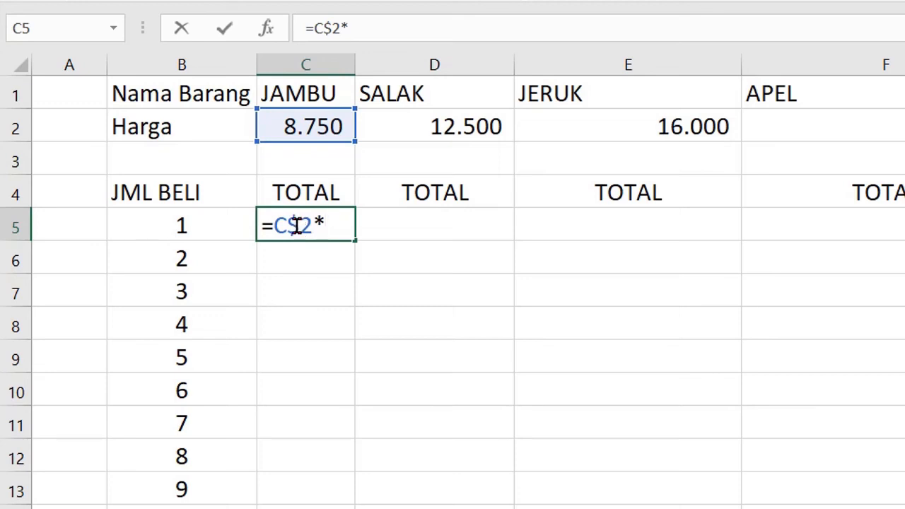
click(209, 224)
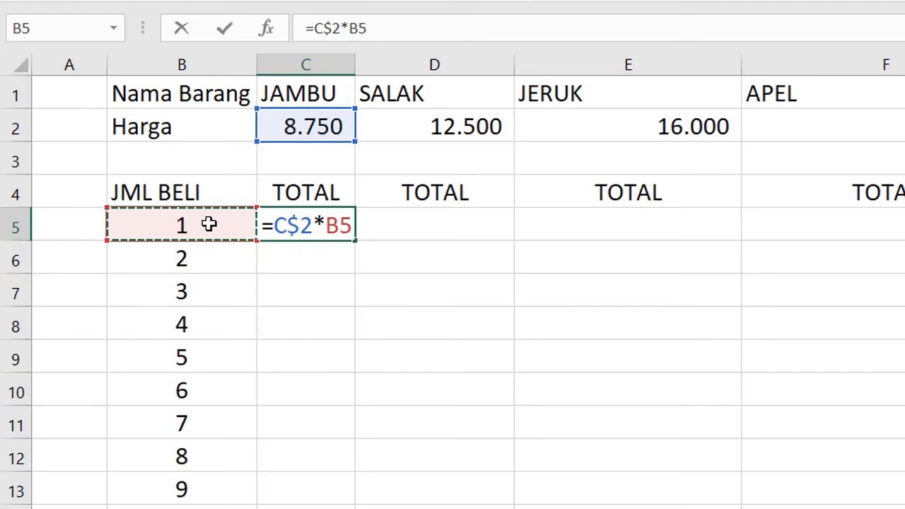
key(F4)
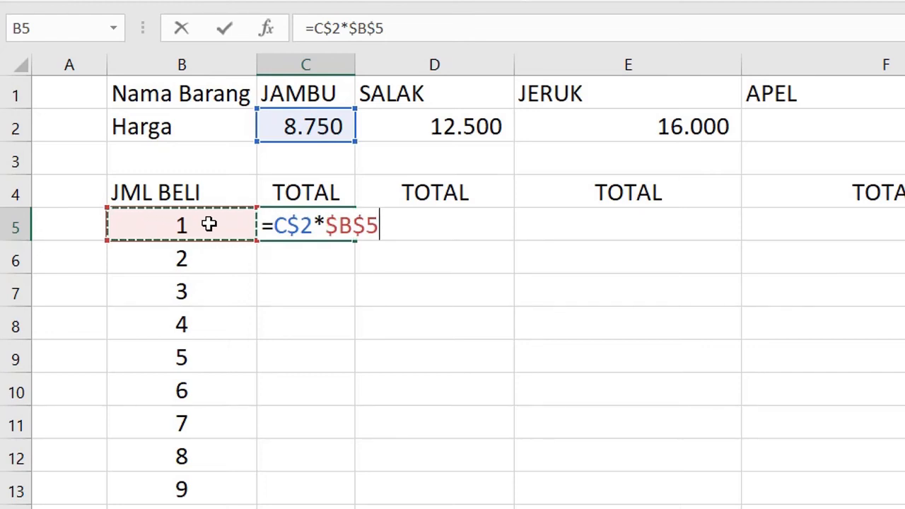
key(F4)
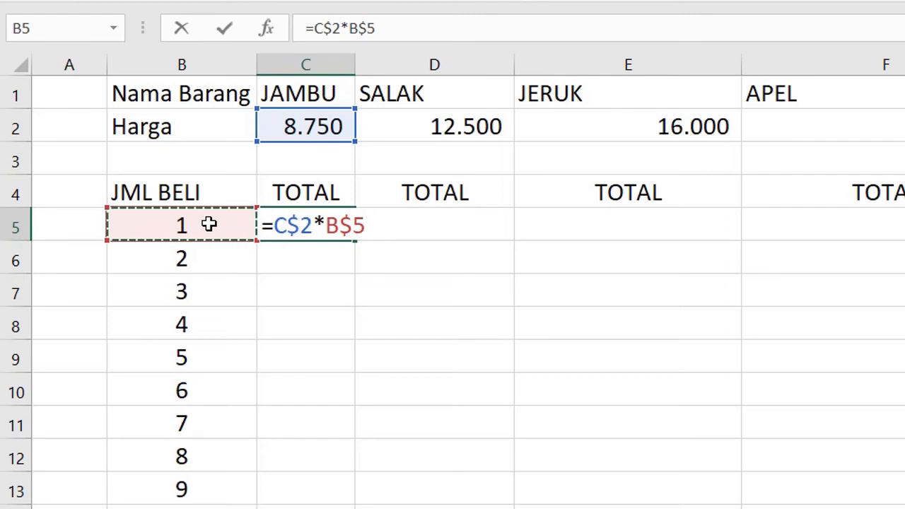
key(F4)
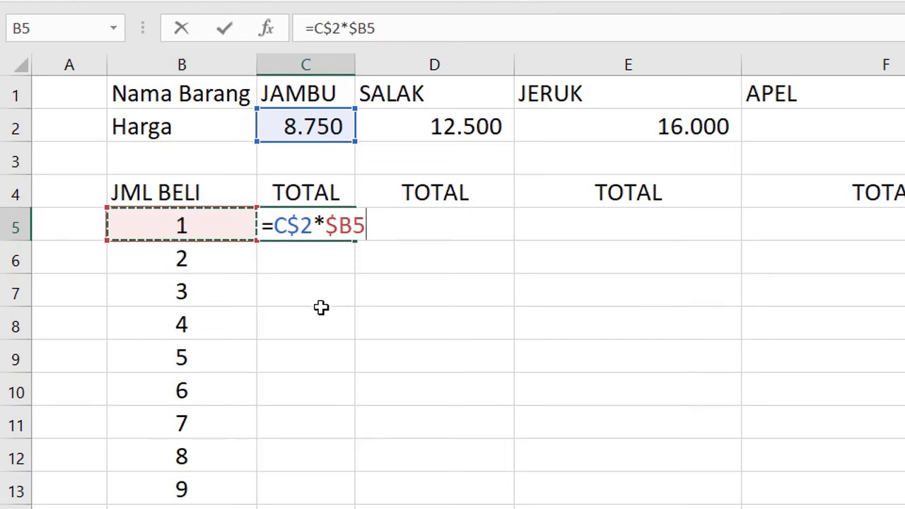
key(Return)
- Fill the C5 formula down the JAMBU TOTAL column and across through the APEL column
click(316, 218)
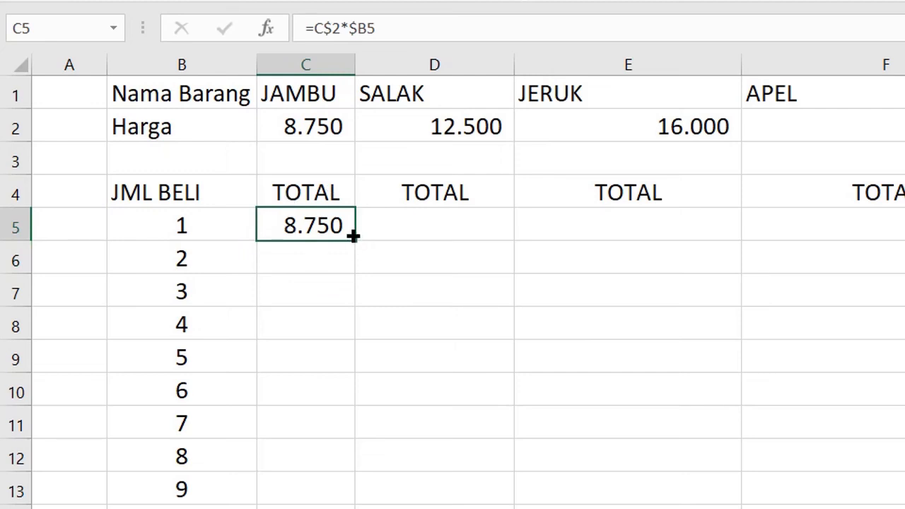
drag(356, 239, 415, 508)
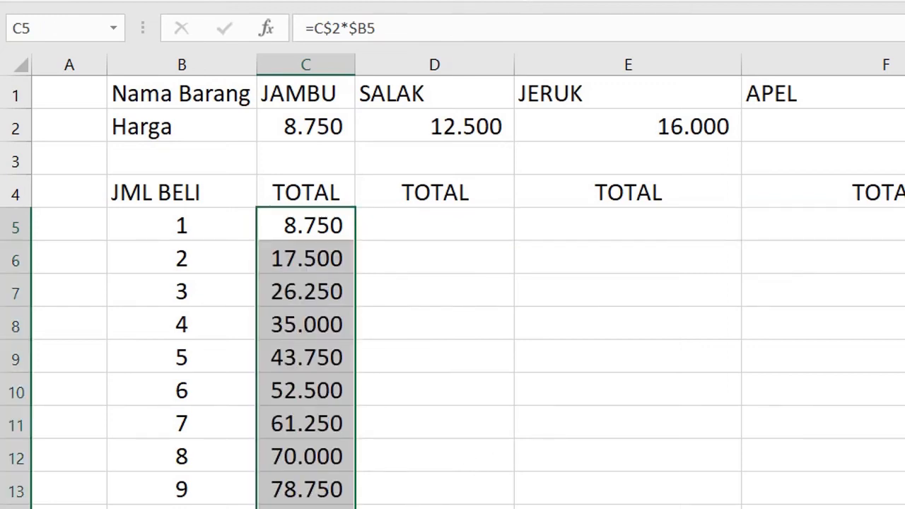
drag(355, 506, 849, 506)
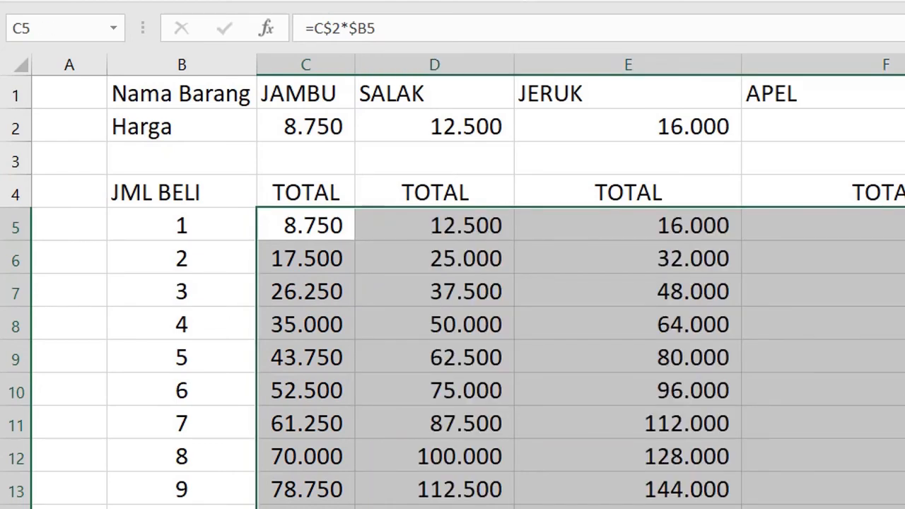
- AutoFit the widths of columns C to F to the price and total values
drag(322, 97, 813, 508)
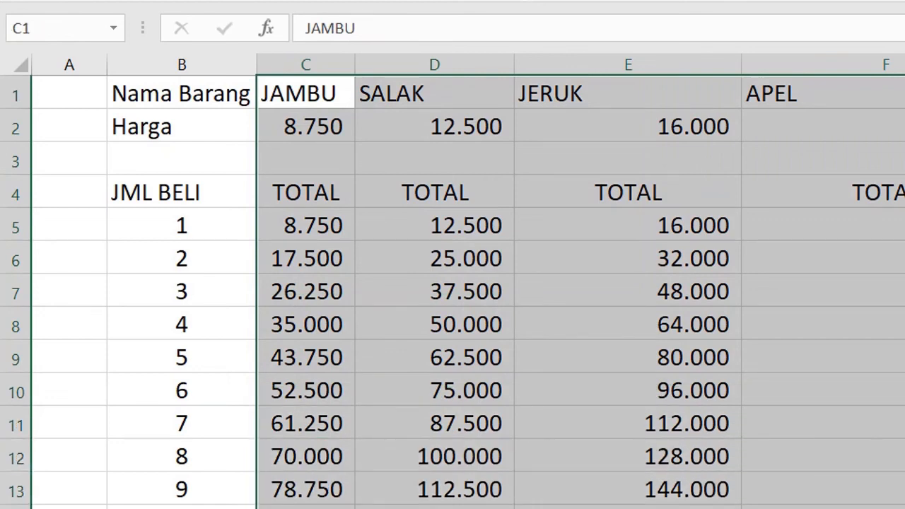
key(alt+h)
key(o)
key(i)
click(895, 487)
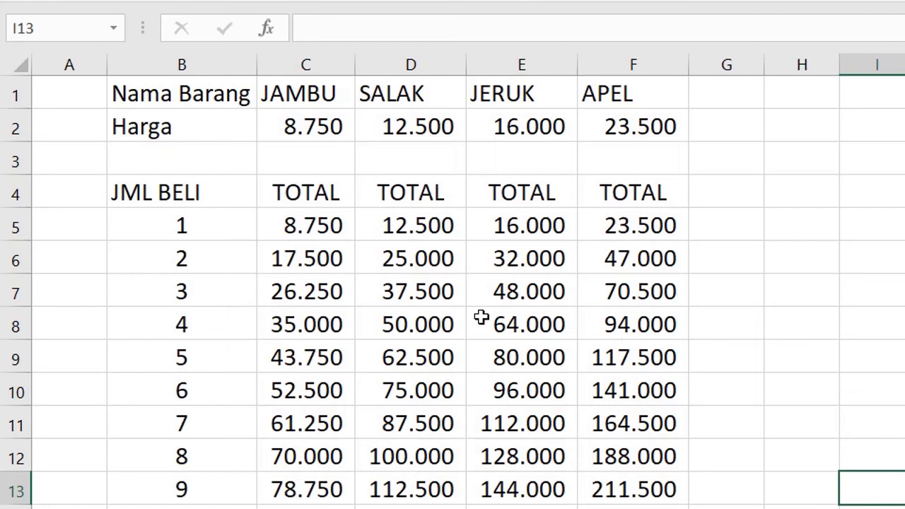
- Compare the JAMBU TOTAL formulas from C5 down to C10, checking how the price and quantity references change
click(330, 231)
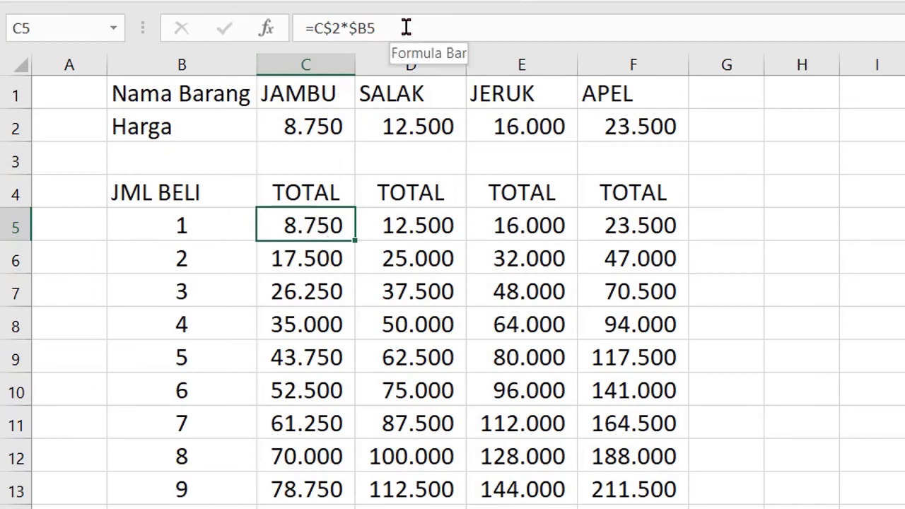
key(Down)
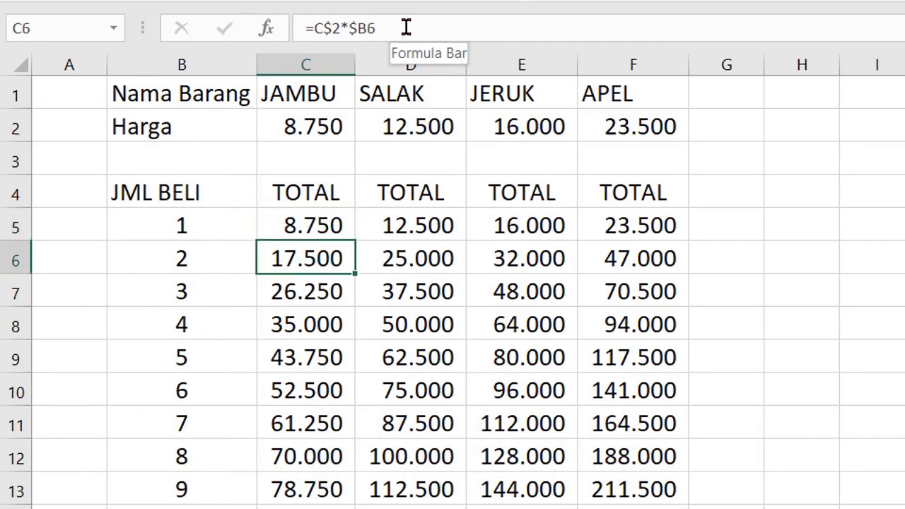
key(Up)
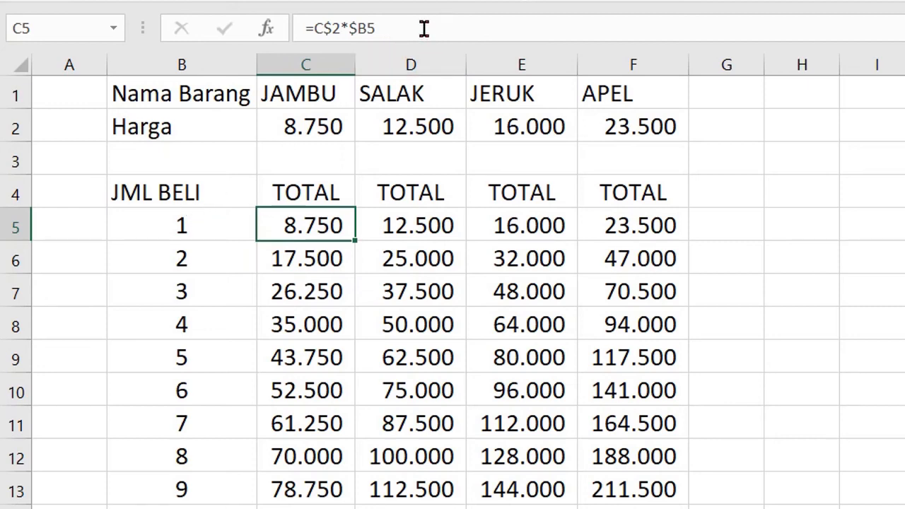
key(Down)
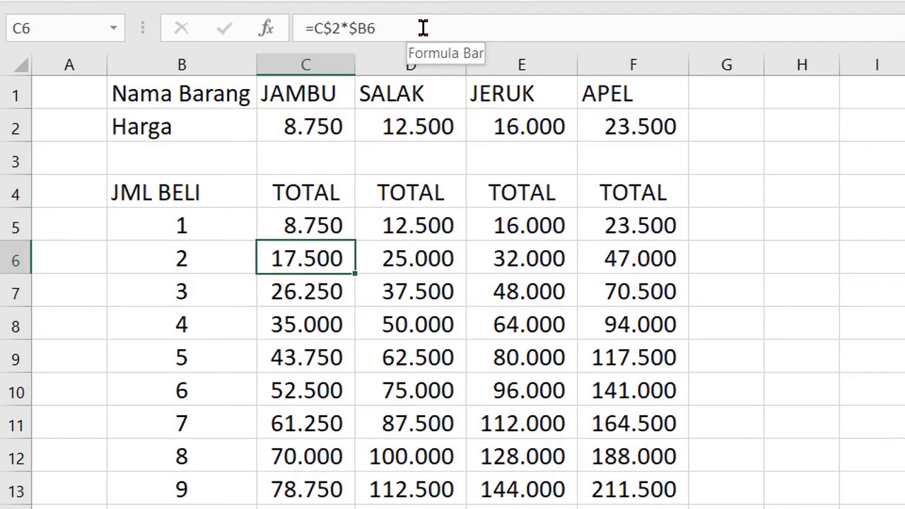
key(Down)
key(Down)
key(Down)
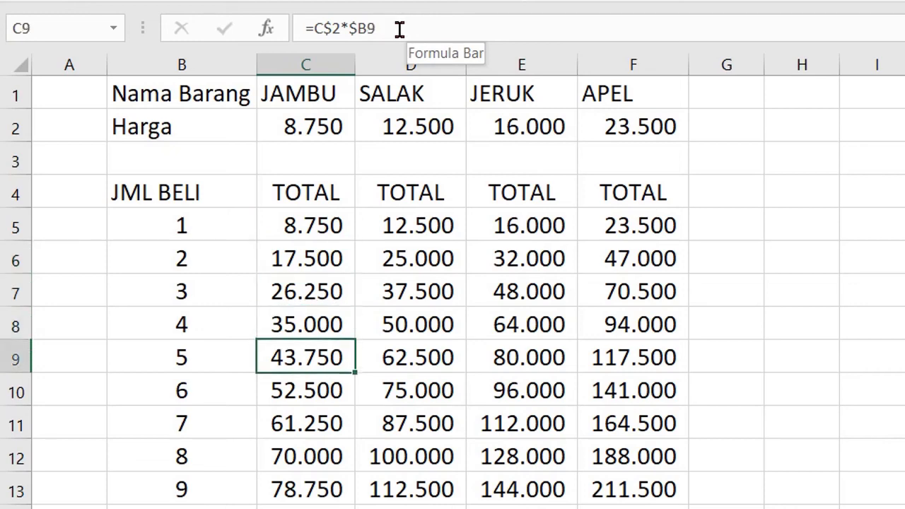
key(Down)
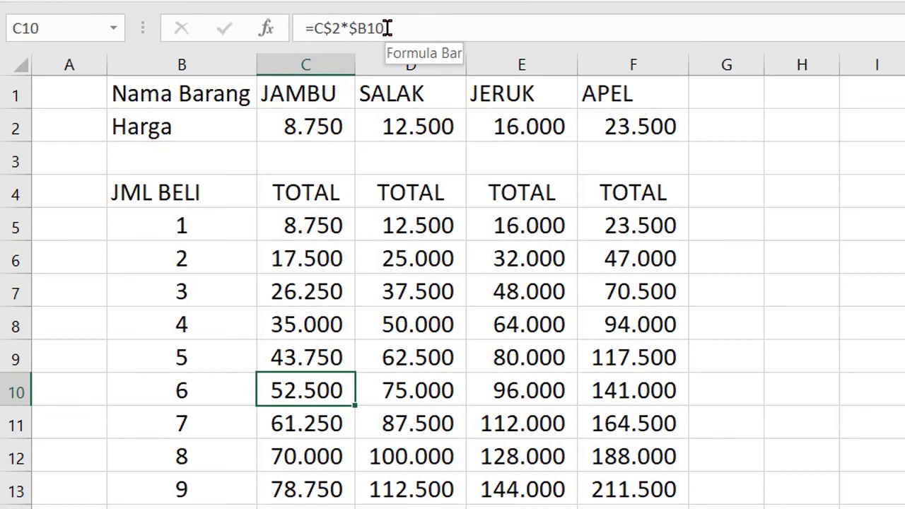
key(Up)
key(Up)
key(Up)
key(Up)
key(Up)
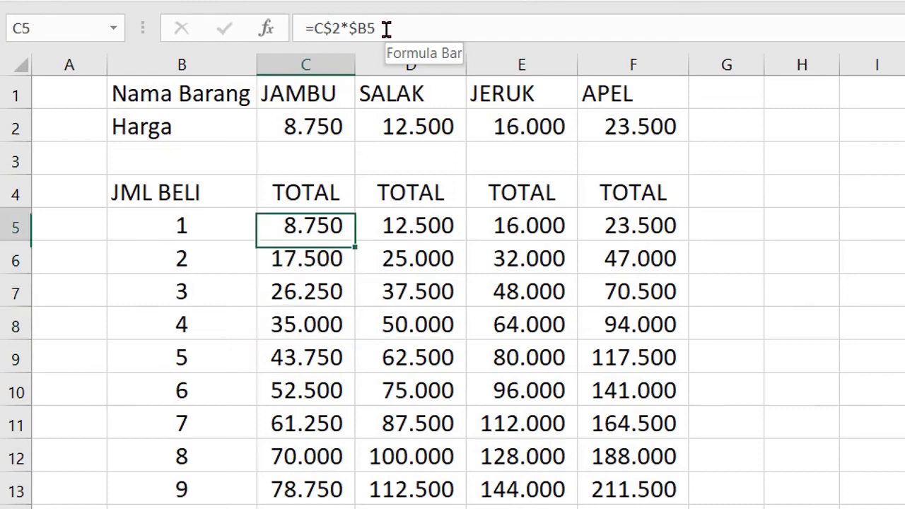
key(Up)
click(329, 227)
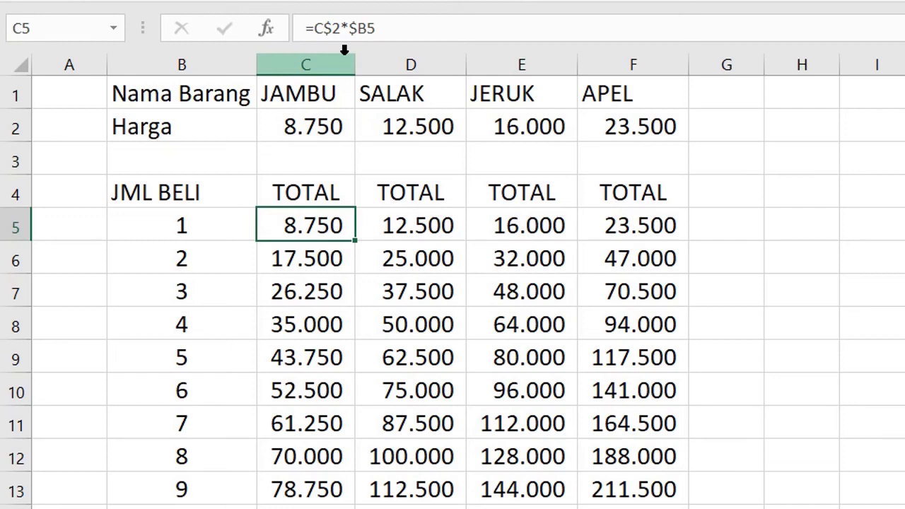
- Compare the TOTAL formulas across SALAK, JERUK and APEL in rows 5 to 7, checking the price and quantity references
key(Right)
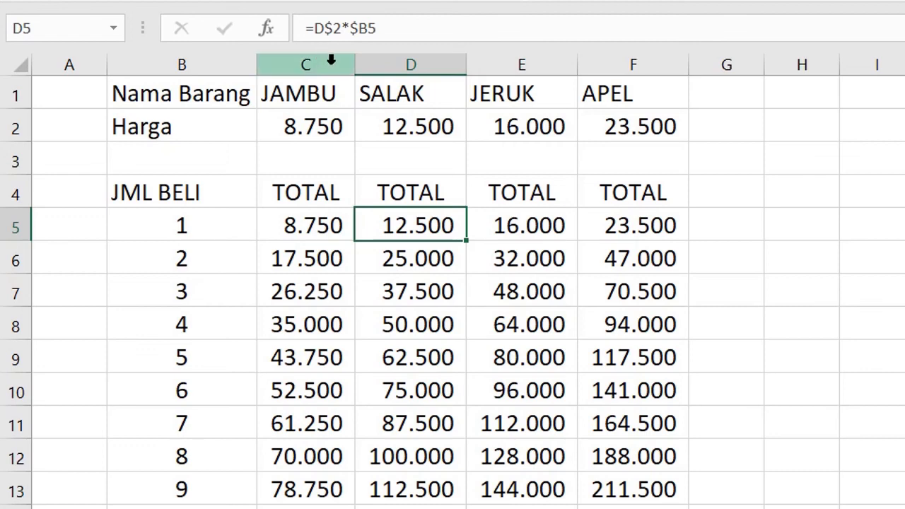
key(Right)
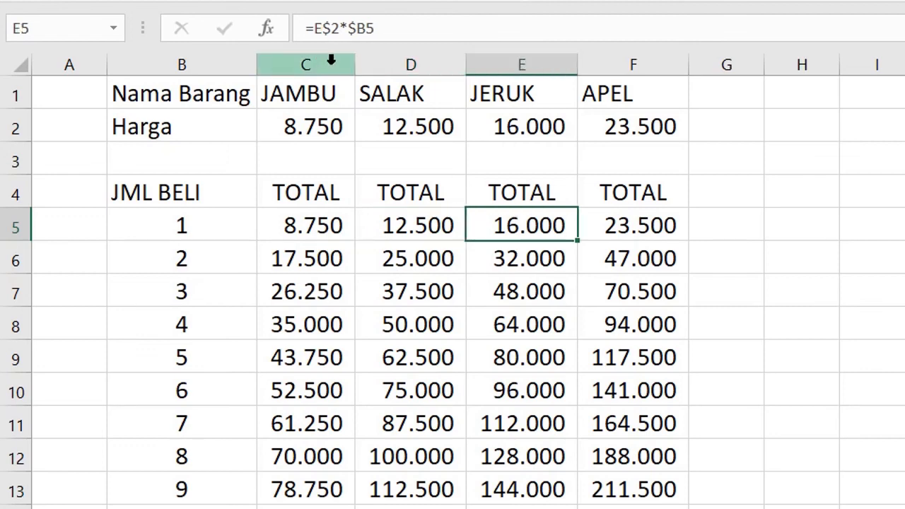
key(Right)
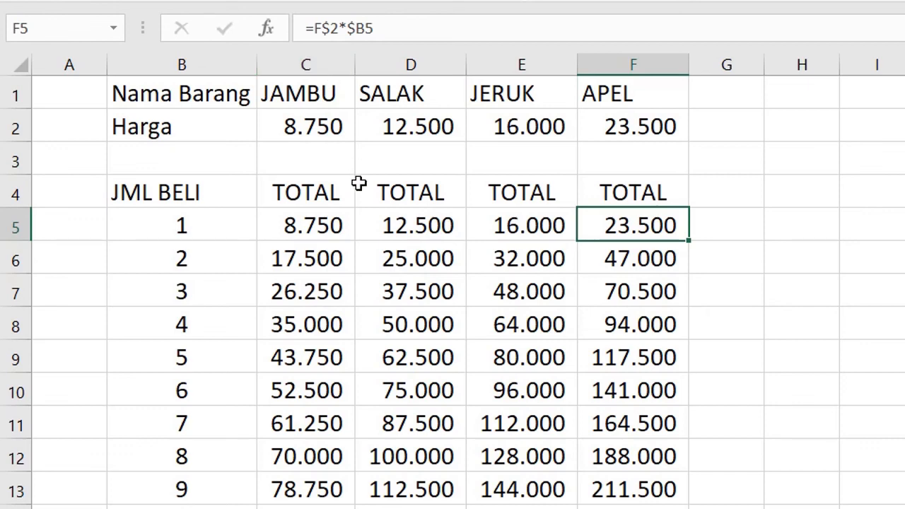
click(420, 253)
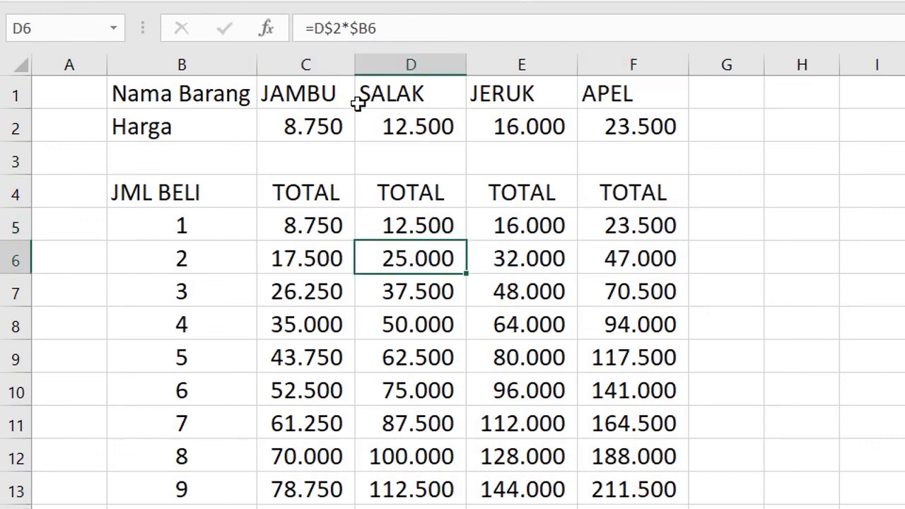
key(Right)
key(Right)
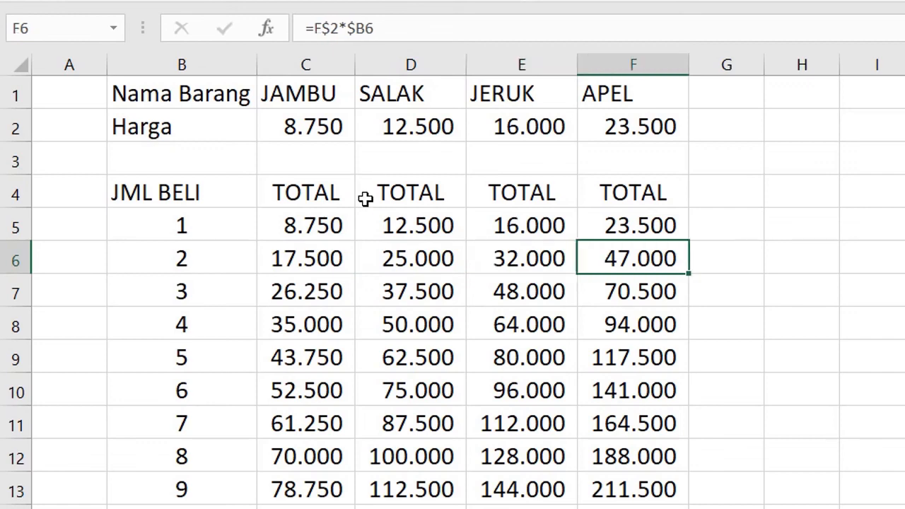
click(400, 290)
key(Right)
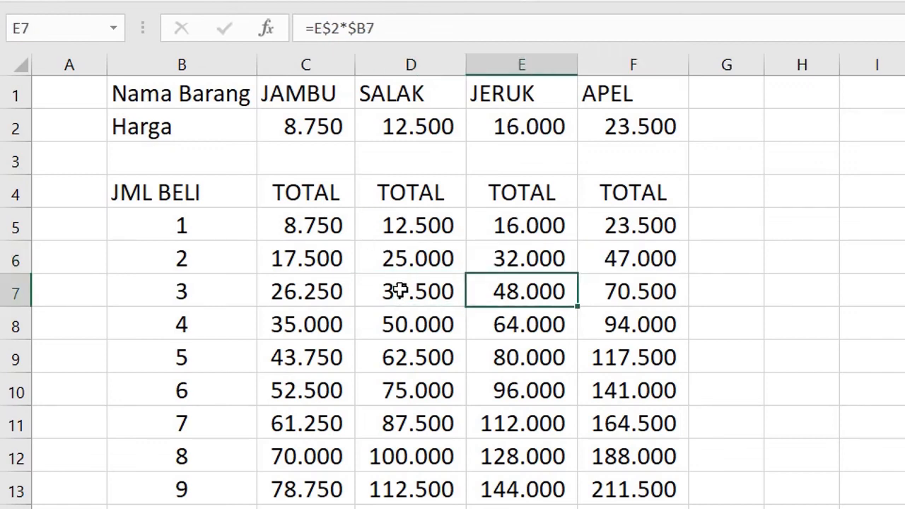
key(Right)
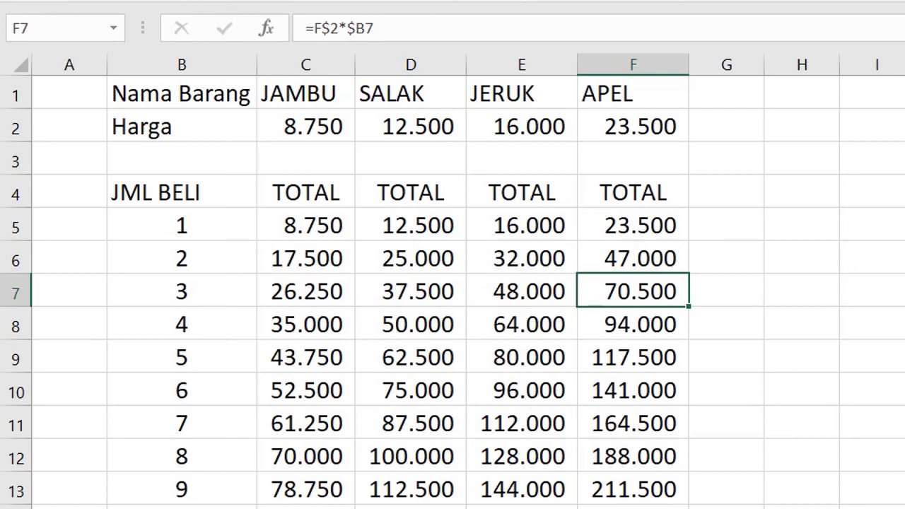
- Move the ABSOLUT $A$1 box beside the APEL column, starting in column G
click(891, 283)
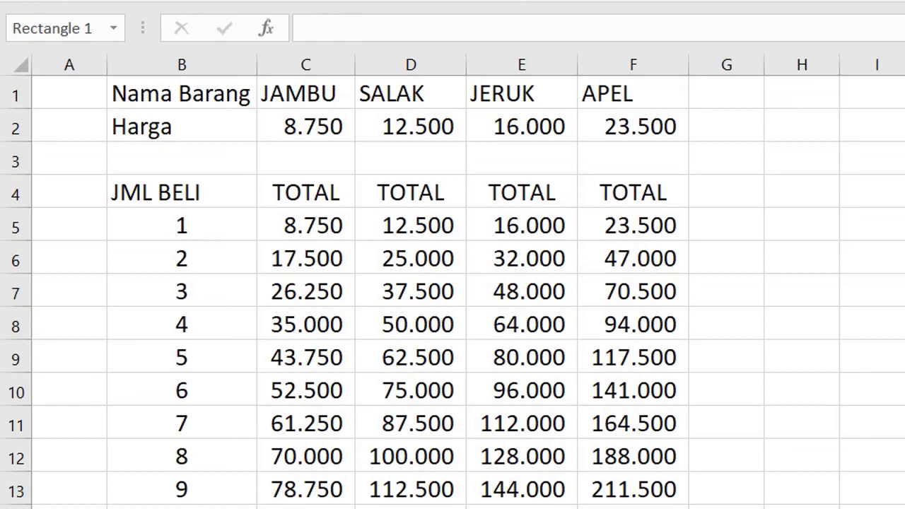
drag(904, 283, 890, 282)
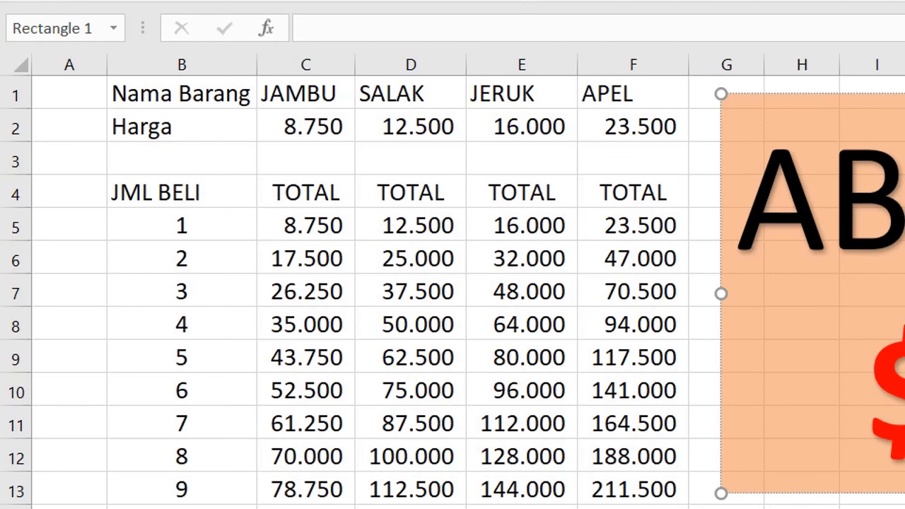
- Remove and restore each dollar sign of $A$1 in the ABSOLUT box to illustrate locking only the column or row
key(BackSpace)
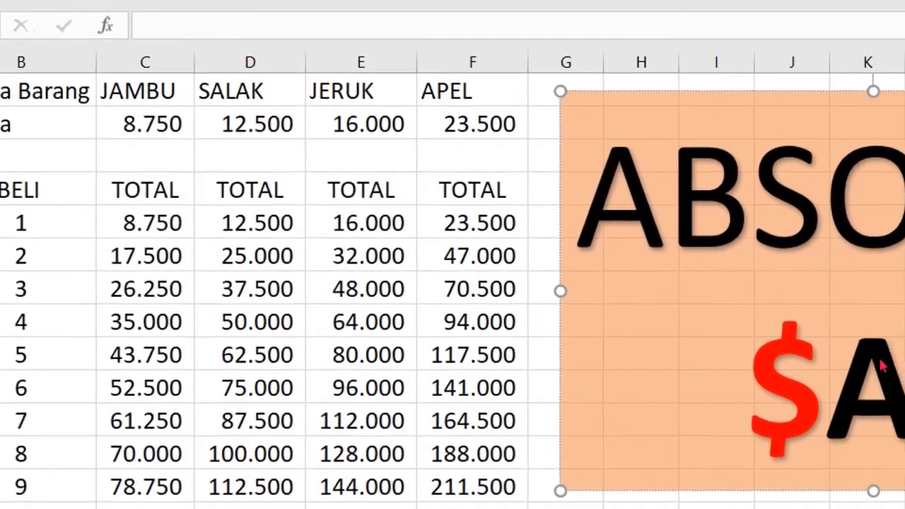
key(ctrl+z)
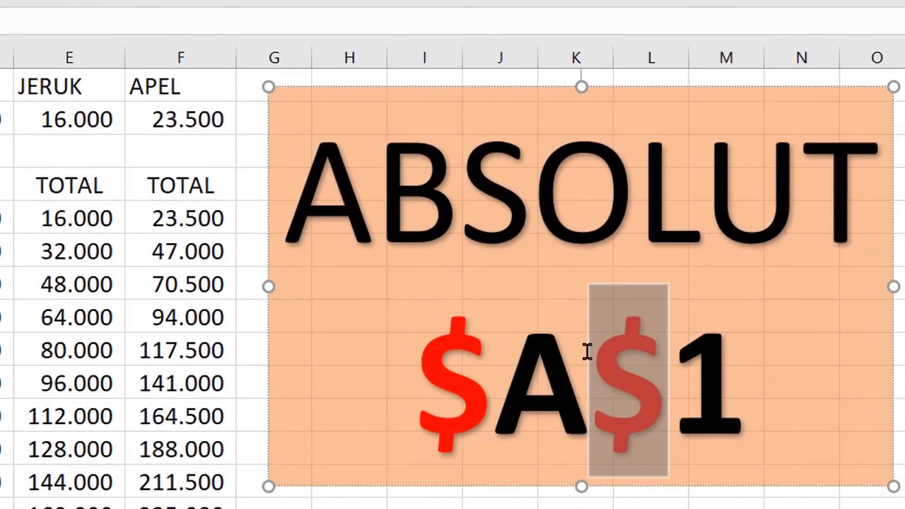
key(Left)
key(Left)
key(Left)
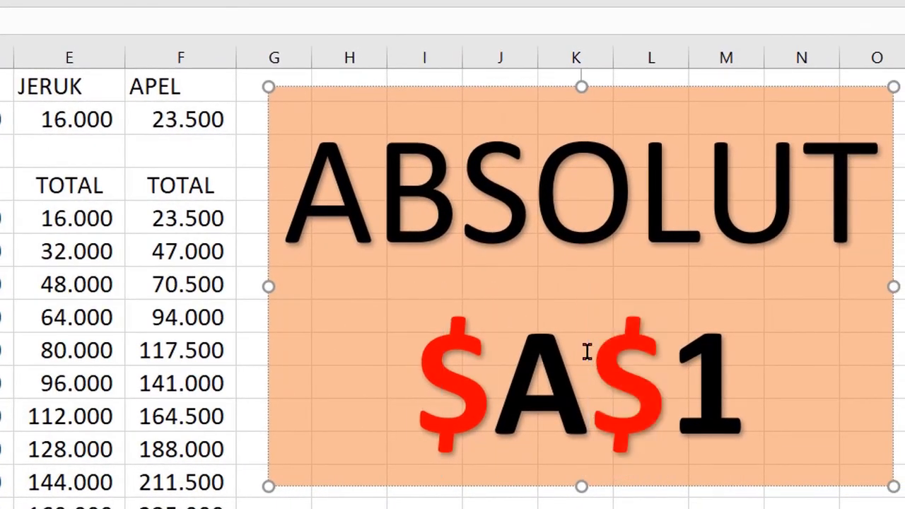
key(Delete)
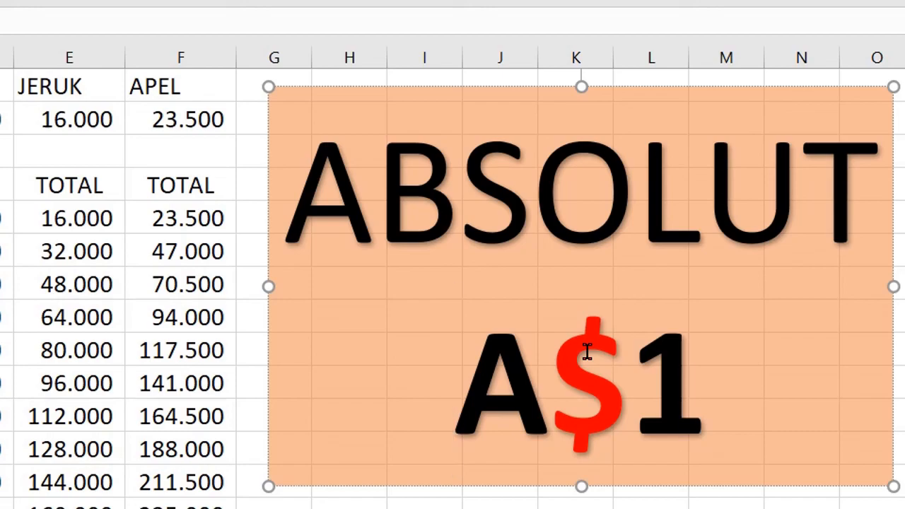
text($)
click(384, 382)
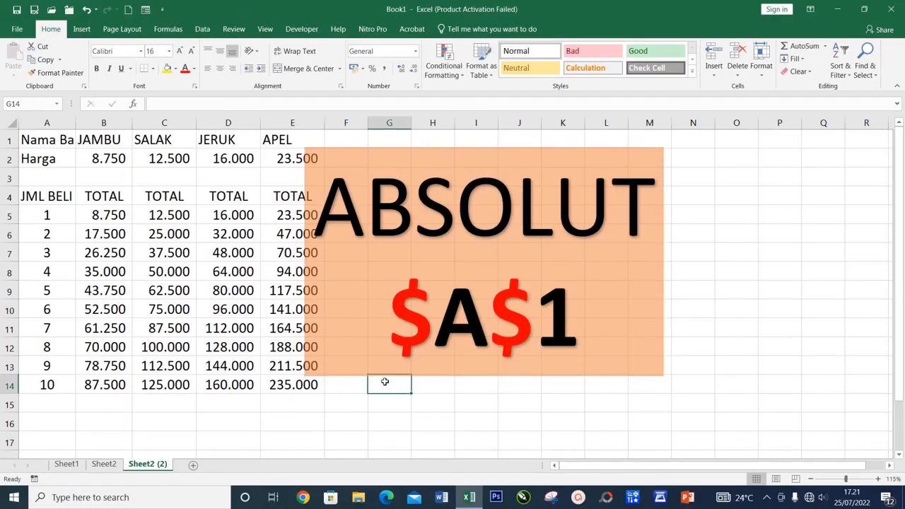